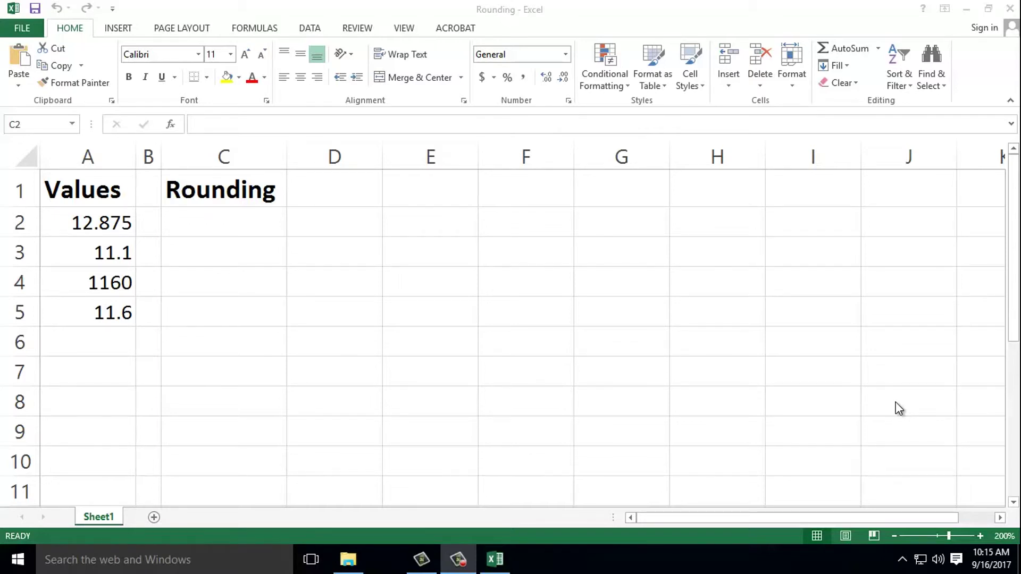
# Step: Review the values in column A, then return to cell C2
pyautogui.click(235, 220)
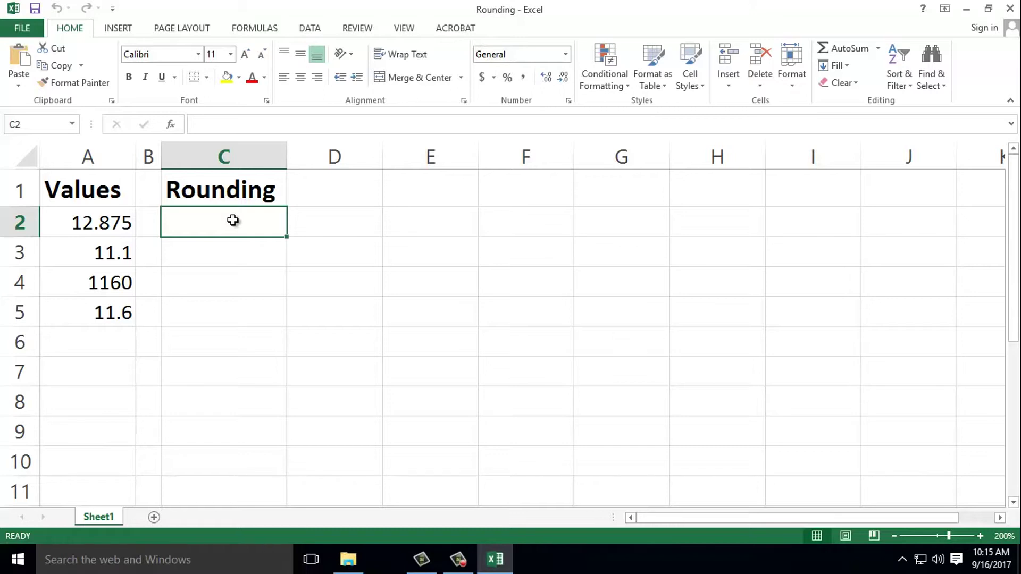
pyautogui.click(57, 227)
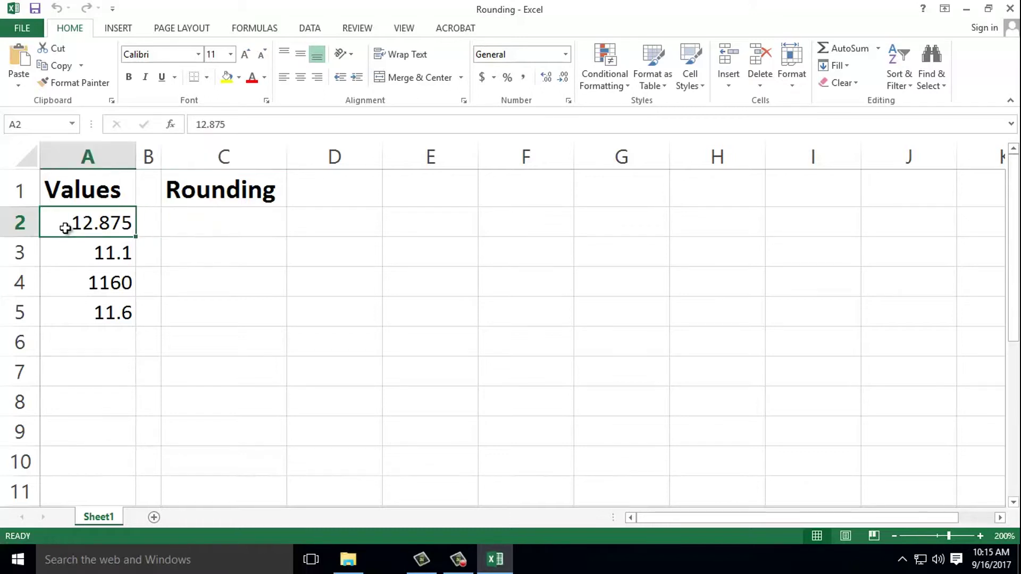
pyautogui.click(56, 261)
pyautogui.click(62, 286)
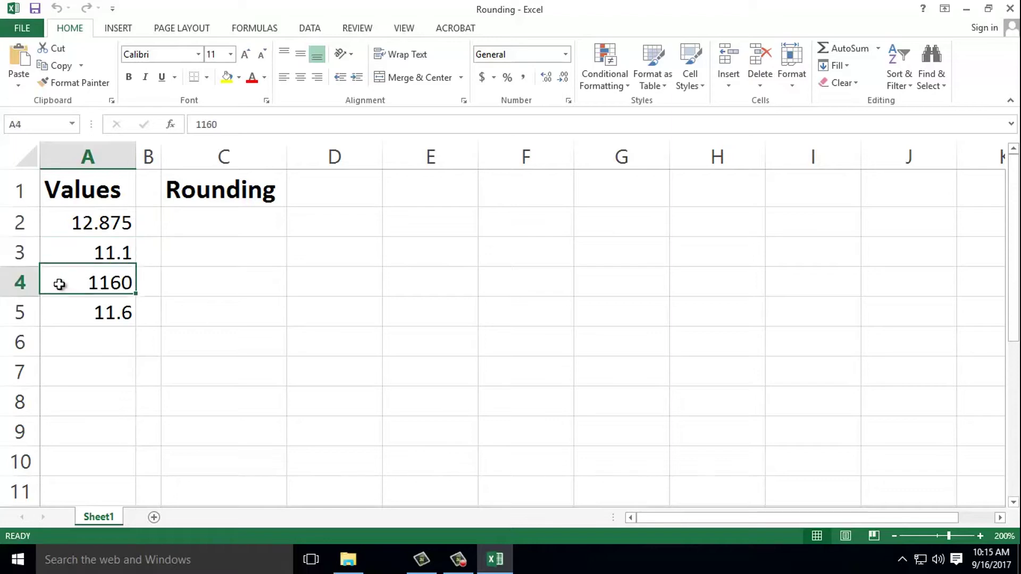
pyautogui.click(62, 314)
pyautogui.click(61, 226)
pyautogui.click(201, 230)
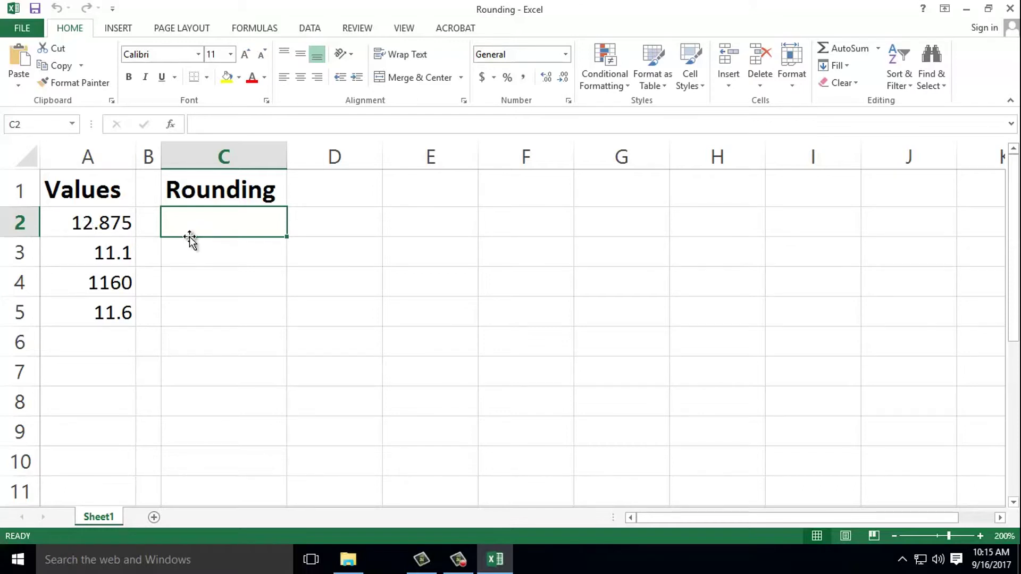
# Step: Enter =ROUND(A2,0) in C2 so 12.875 rounds to 13
pyautogui.write('=')
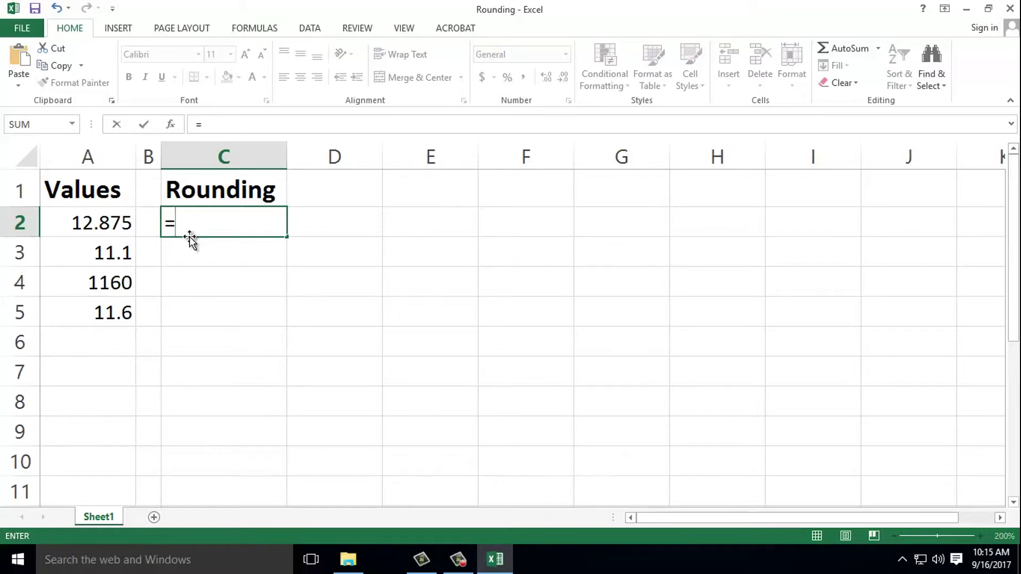
pyautogui.write('ROU')
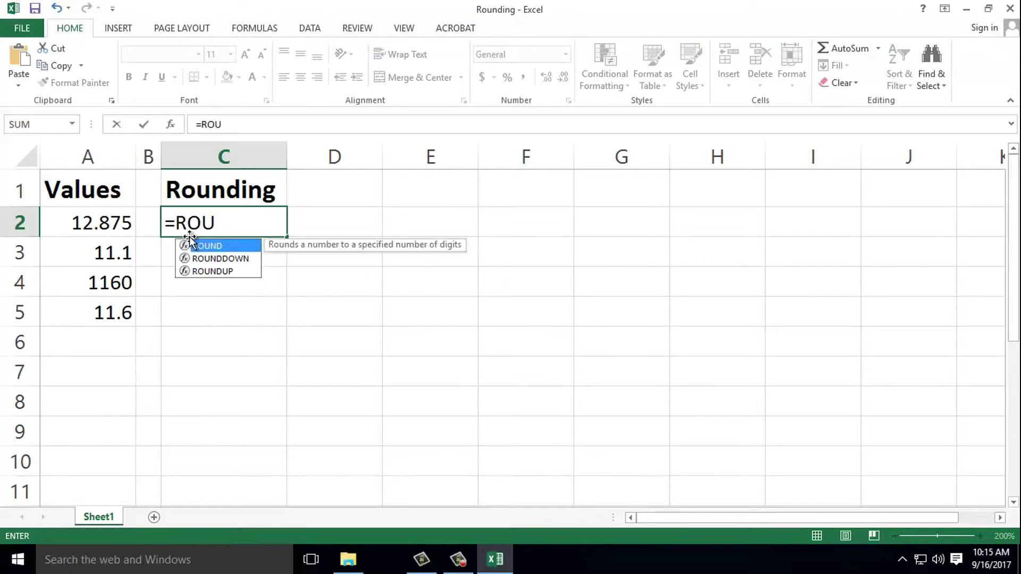
pyautogui.write('ND')
pyautogui.write('(')
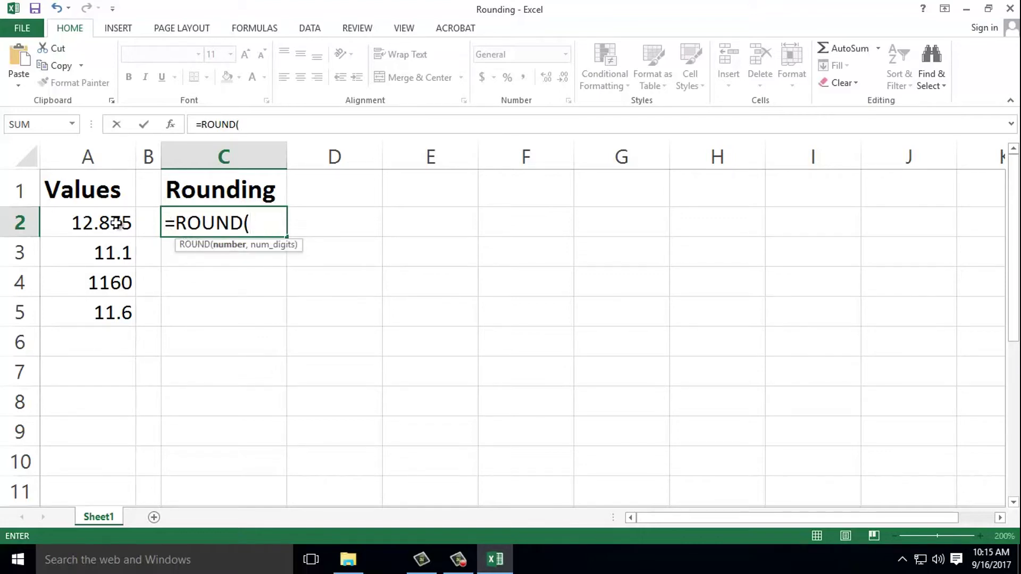
pyautogui.click(94, 223)
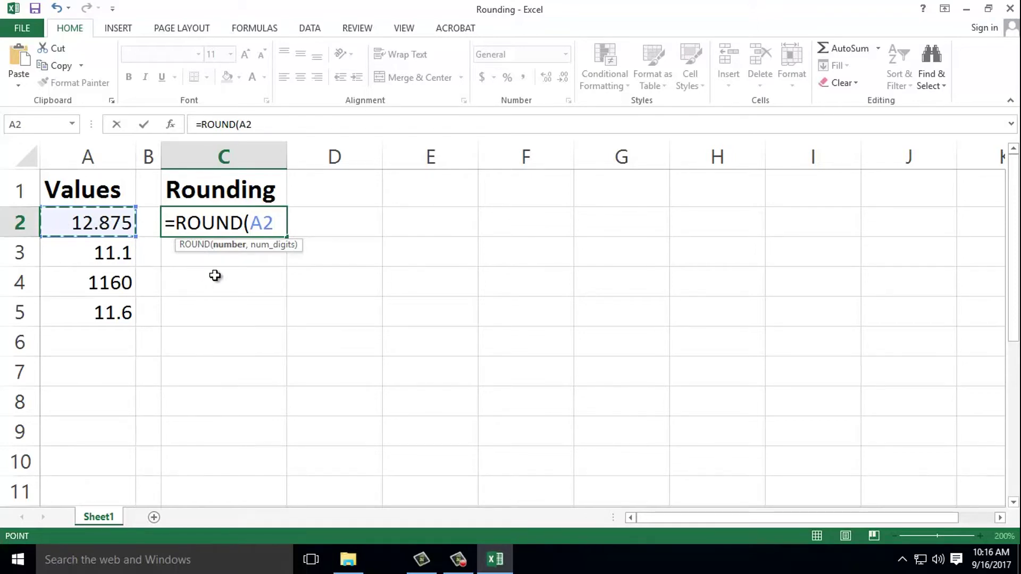
pyautogui.write(',')
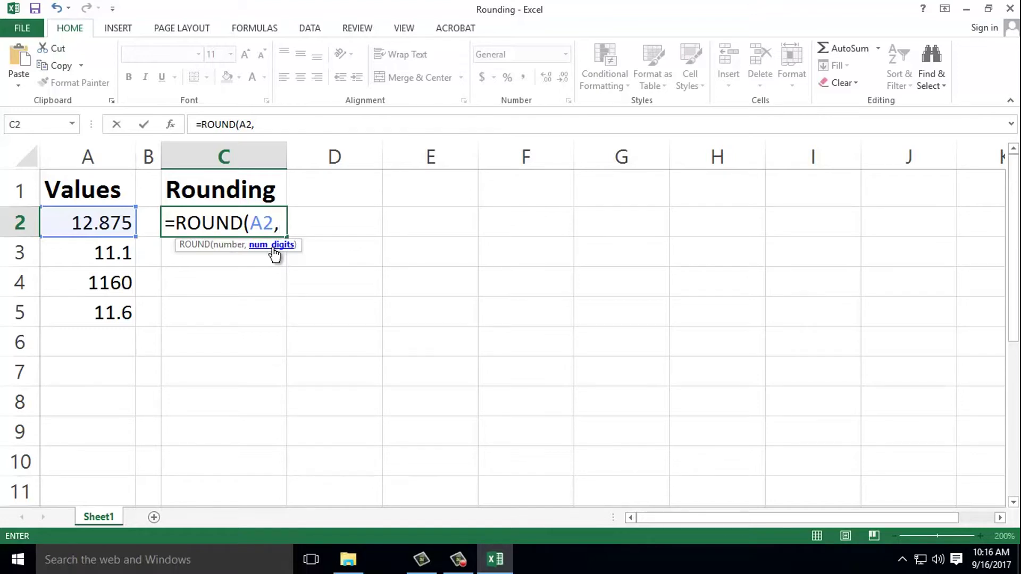
pyautogui.write('0')
pyautogui.write(')')
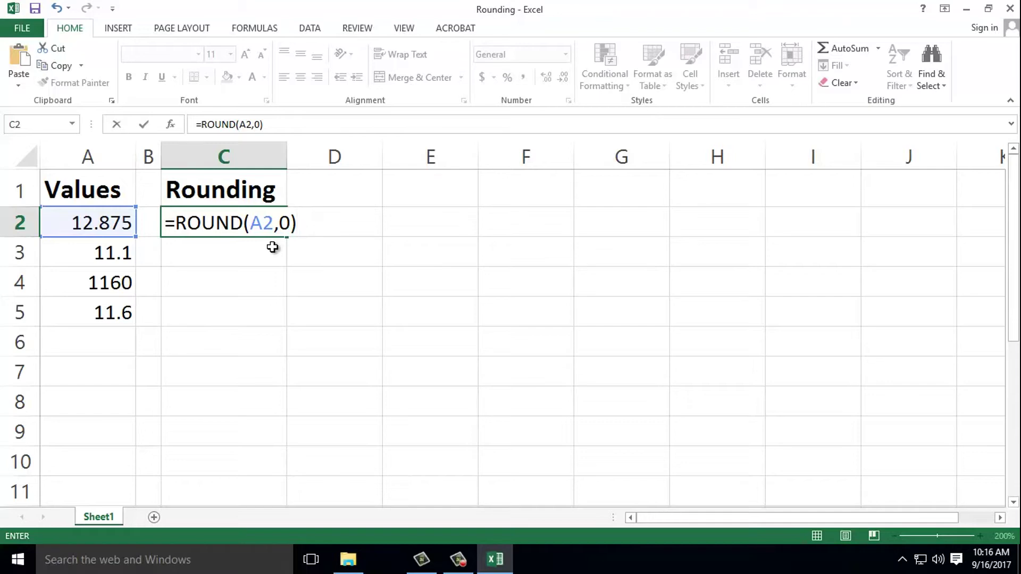
pyautogui.press('Return')
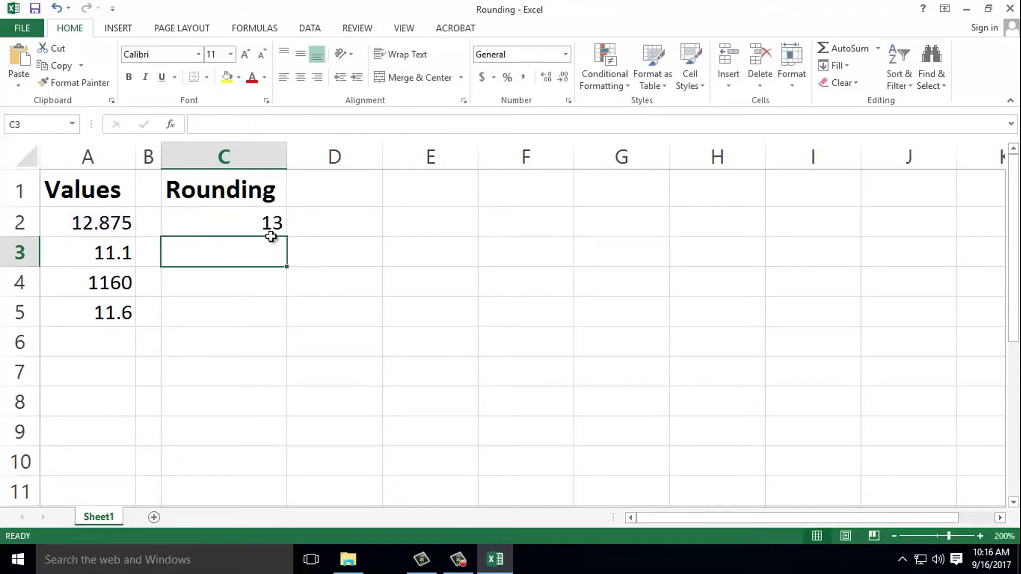
pyautogui.click(85, 224)
pyautogui.click(245, 222)
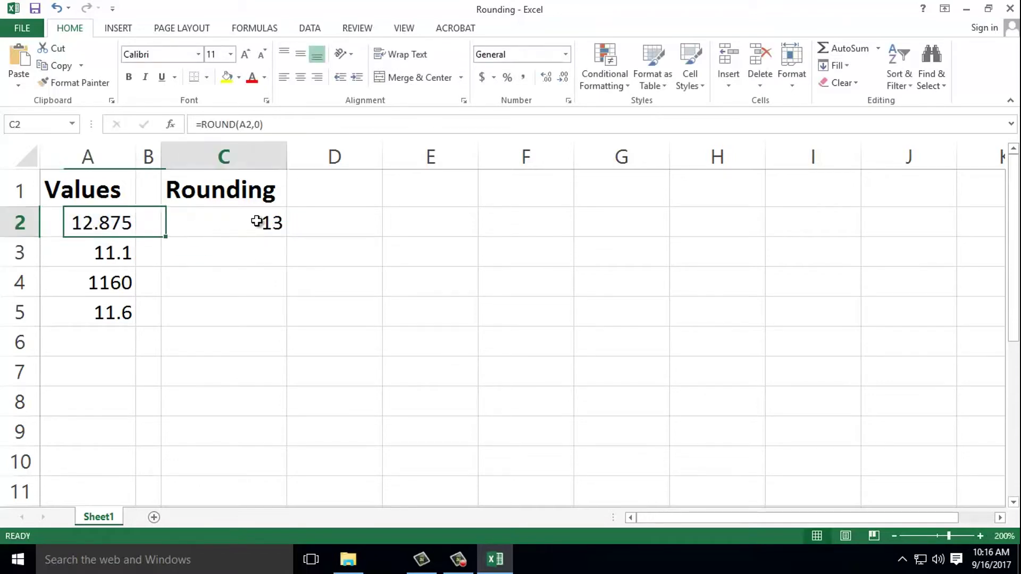
pyautogui.click(98, 230)
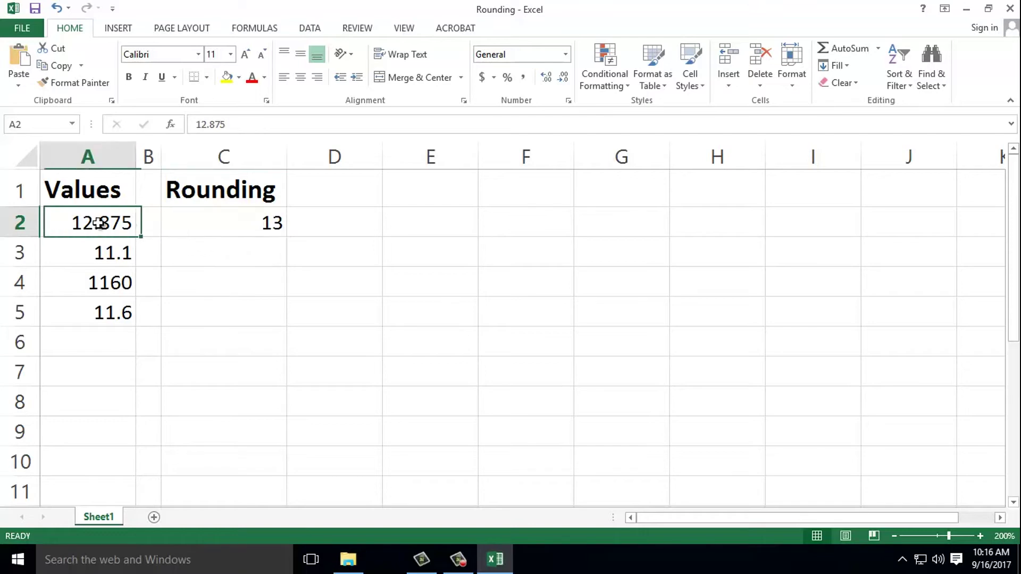
pyautogui.doubleClick(109, 223)
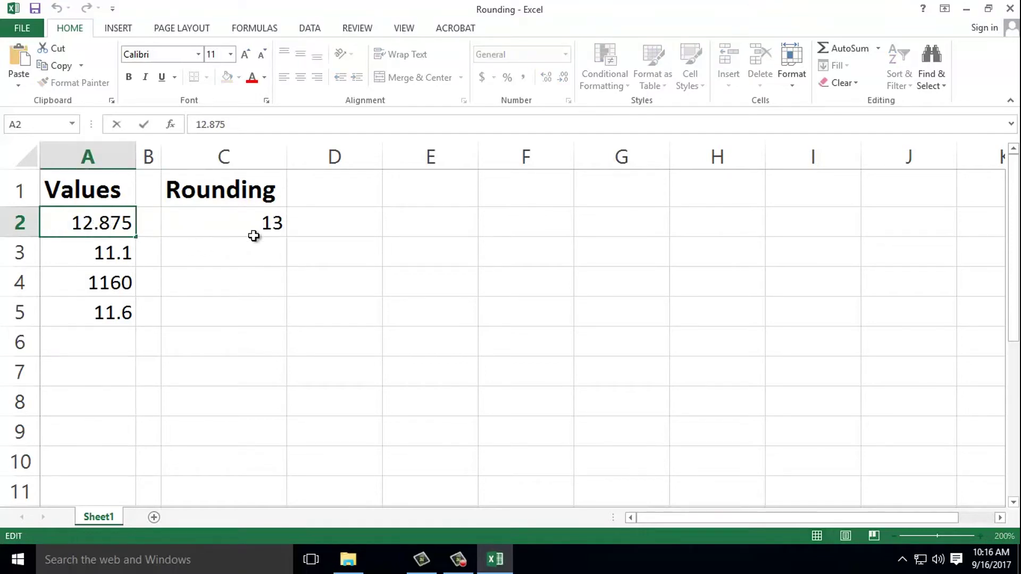
pyautogui.press('BackSpace')
pyautogui.write('3')
pyautogui.press('Return')
pyautogui.click(105, 224)
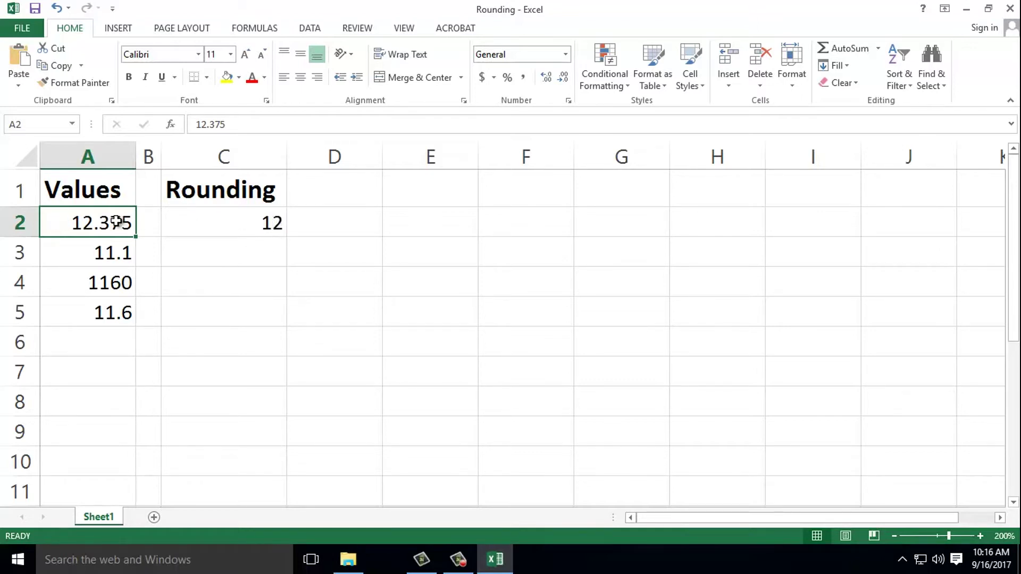
pyautogui.click(271, 221)
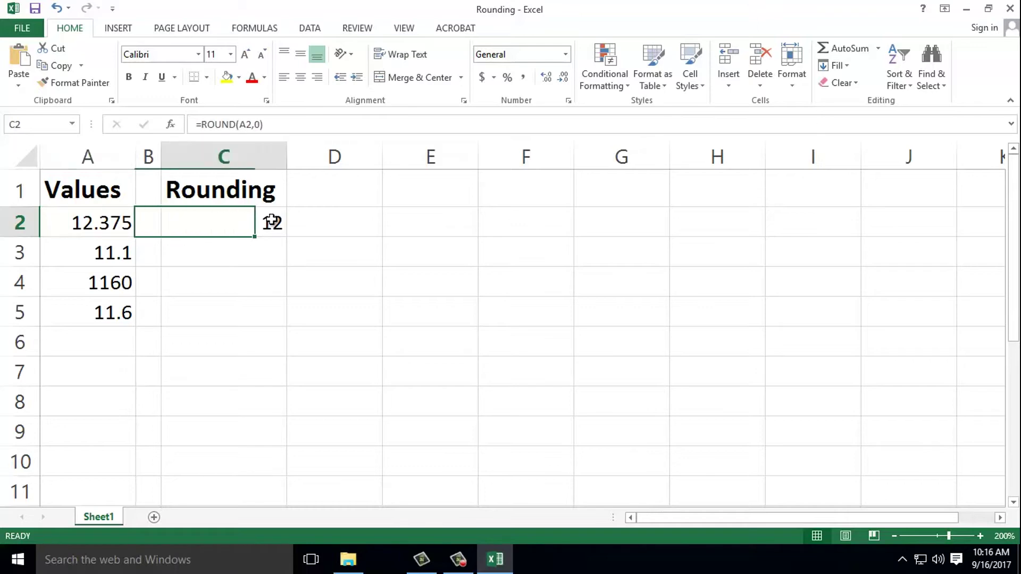
pyautogui.doubleClick(108, 220)
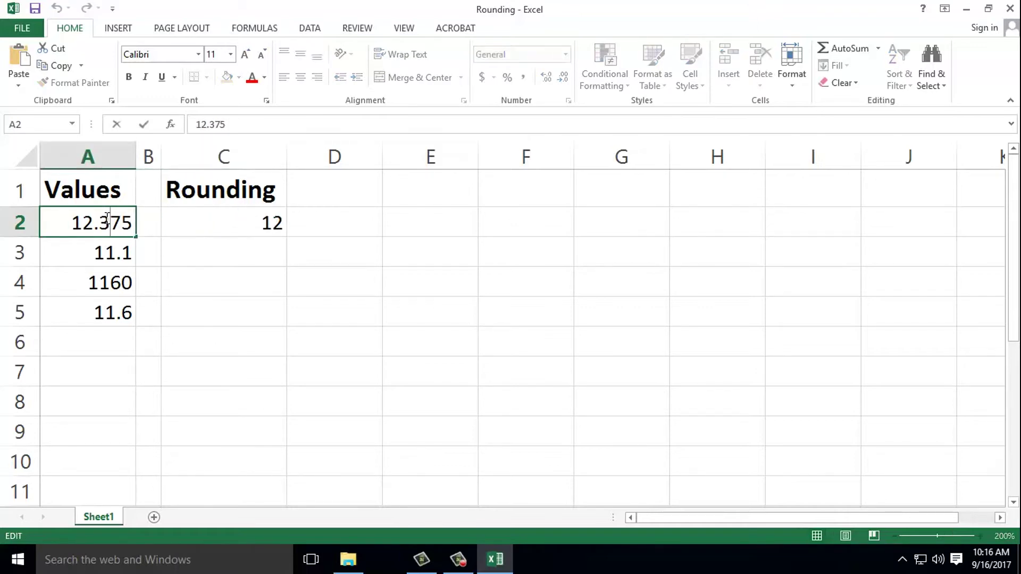
pyautogui.press('BackSpace')
pyautogui.write('8')
pyautogui.click(104, 243)
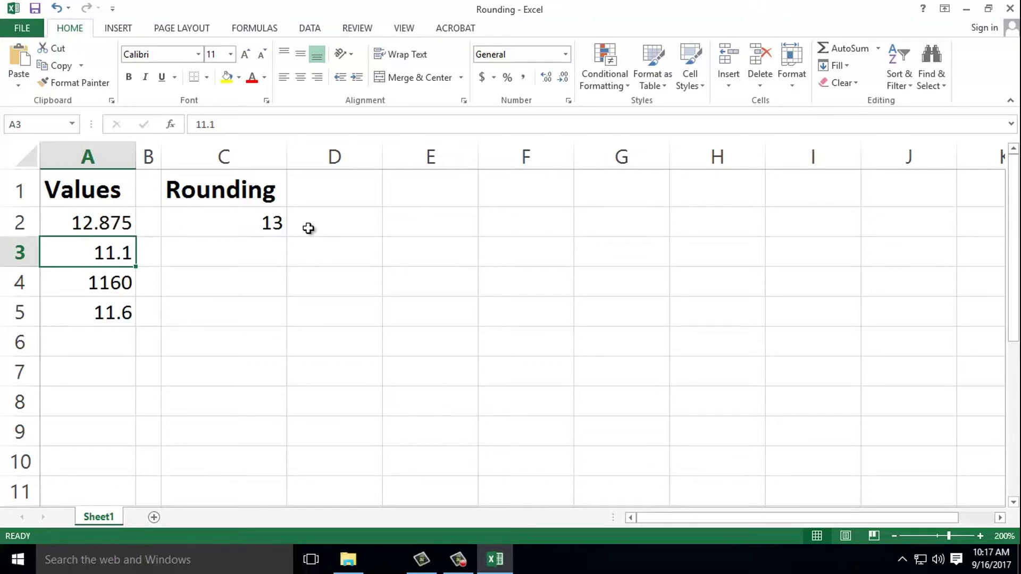
# Step: Change C2's formula to =ROUND(A2,1) to round to one decimal place
pyautogui.click(254, 229)
pyautogui.doubleClick(226, 228)
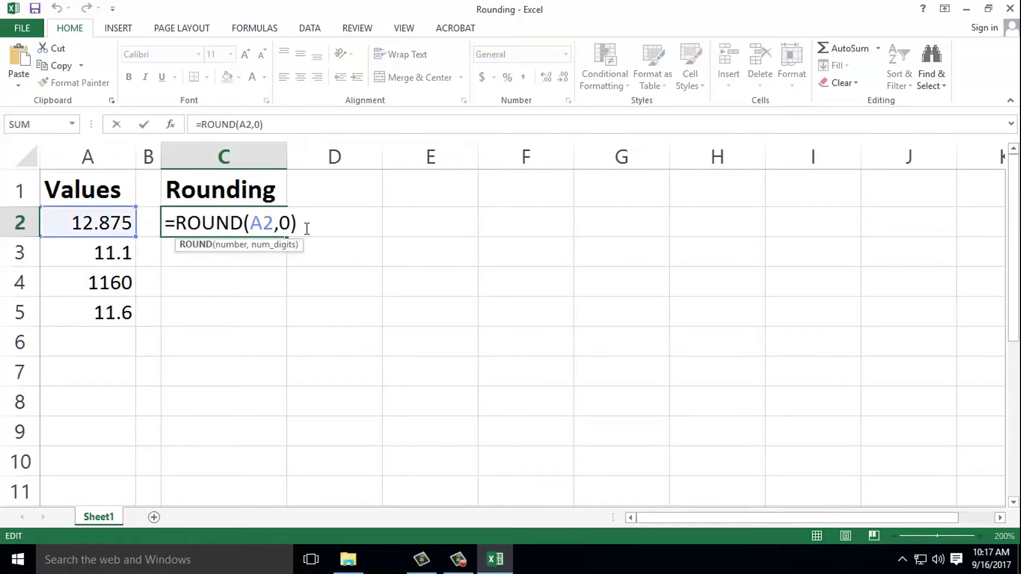
pyautogui.click(290, 224)
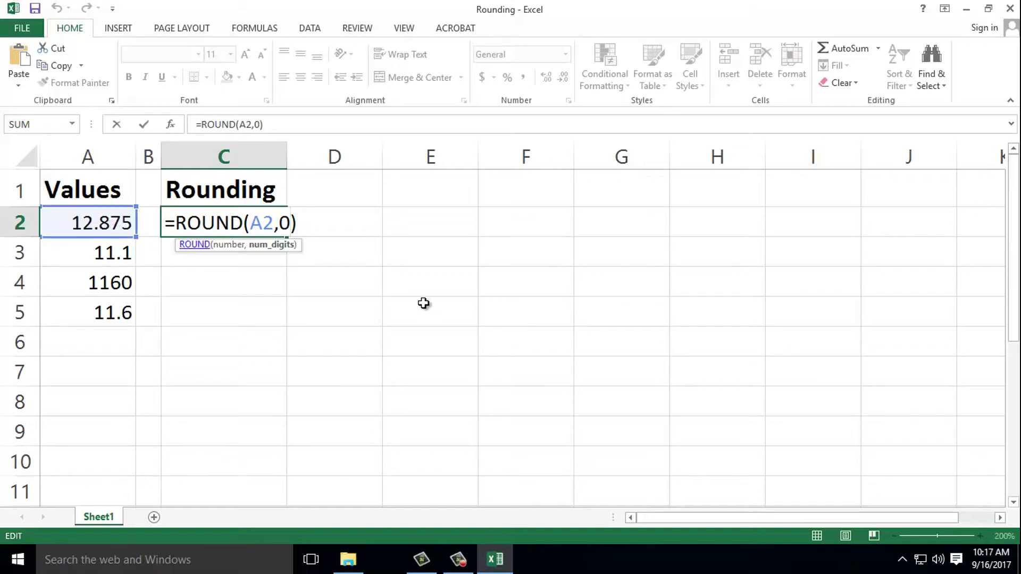
pyautogui.press('BackSpace')
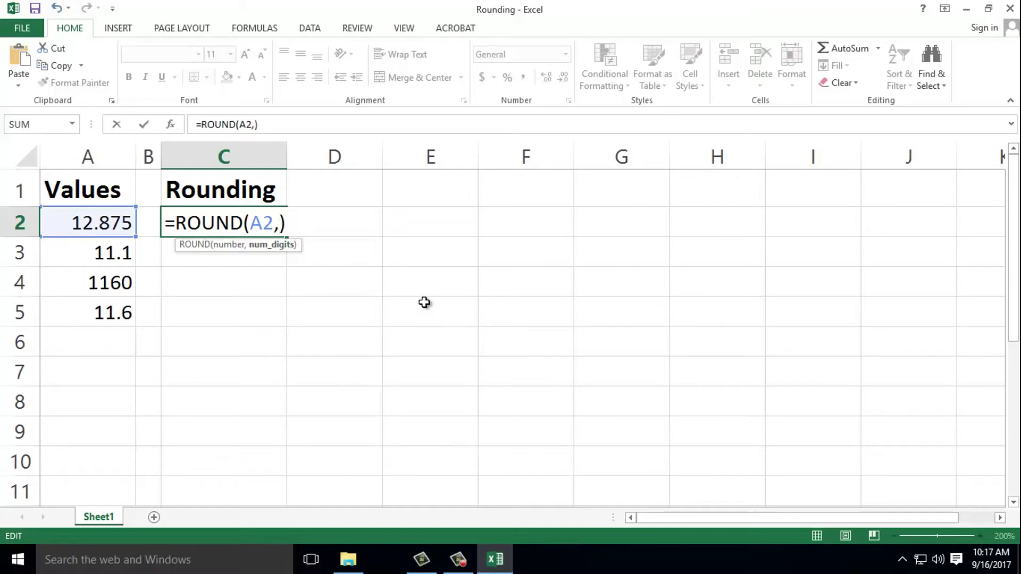
pyautogui.write('1')
pyautogui.press('Right')
pyautogui.press('Return')
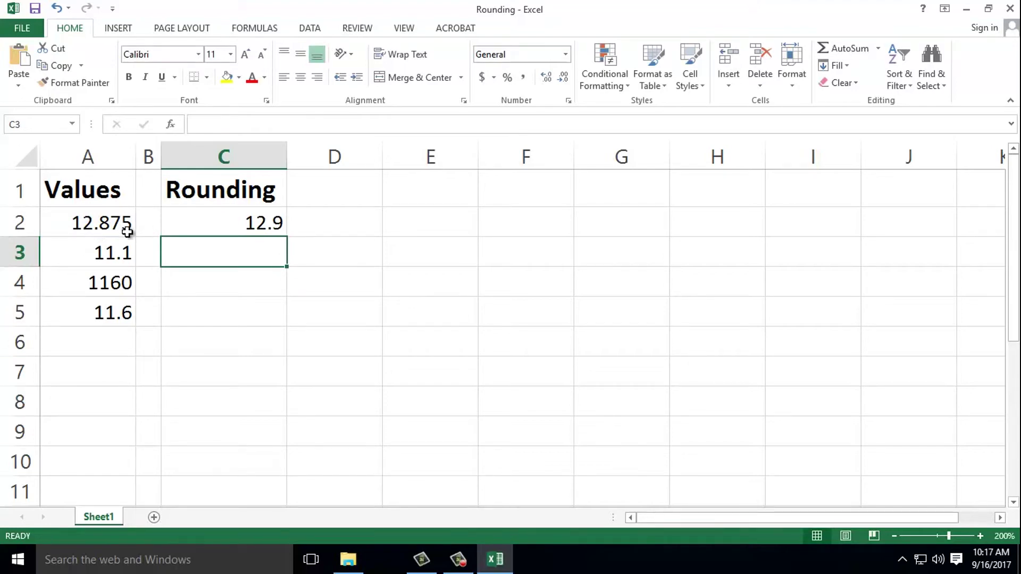
# Step: Change C2 again to =ROUND(A2,2) so it shows 12.88
pyautogui.click(258, 222)
pyautogui.doubleClick(263, 222)
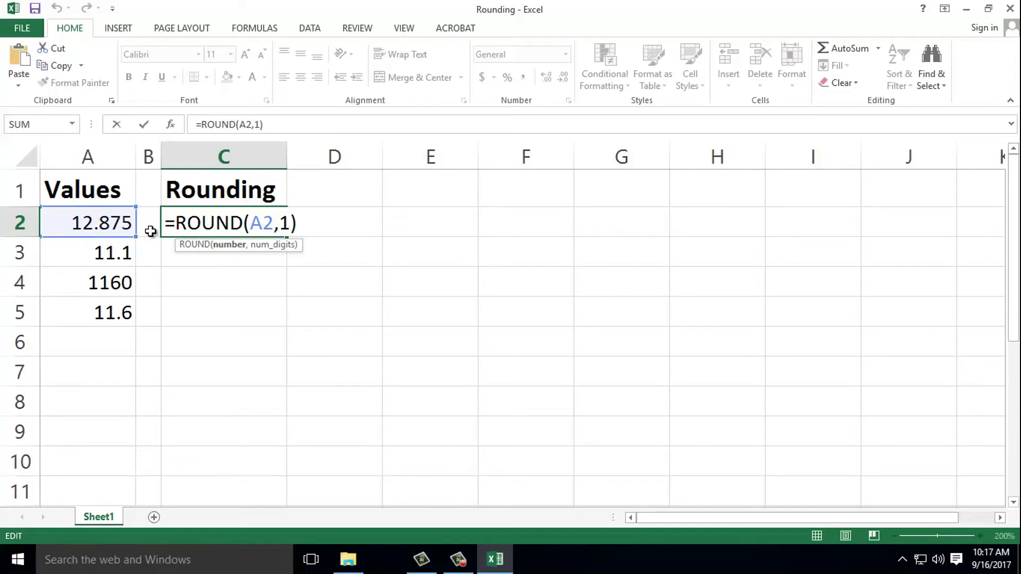
pyautogui.click(290, 222)
pyautogui.press('BackSpace')
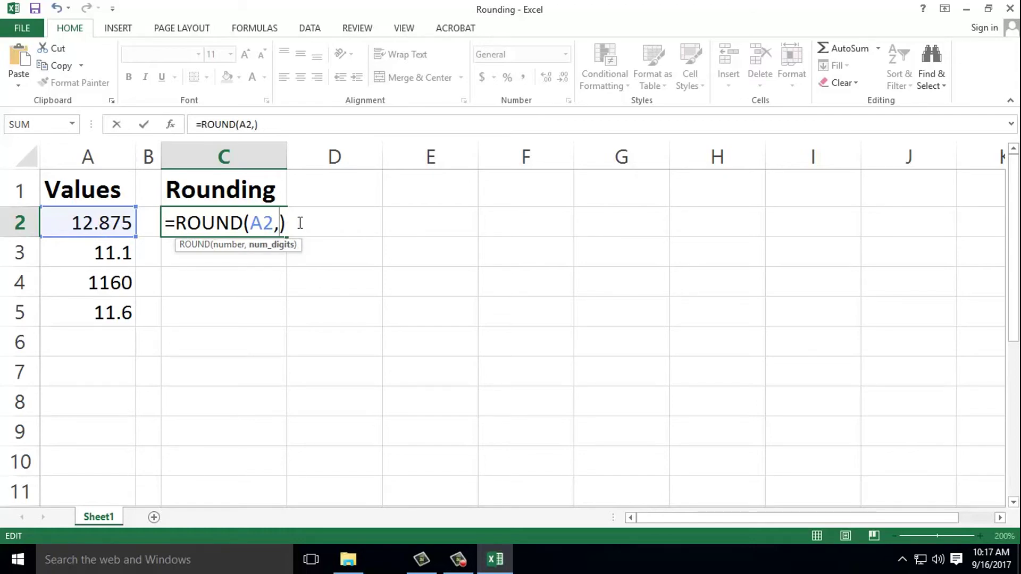
pyautogui.write('2')
pyautogui.press('Return')
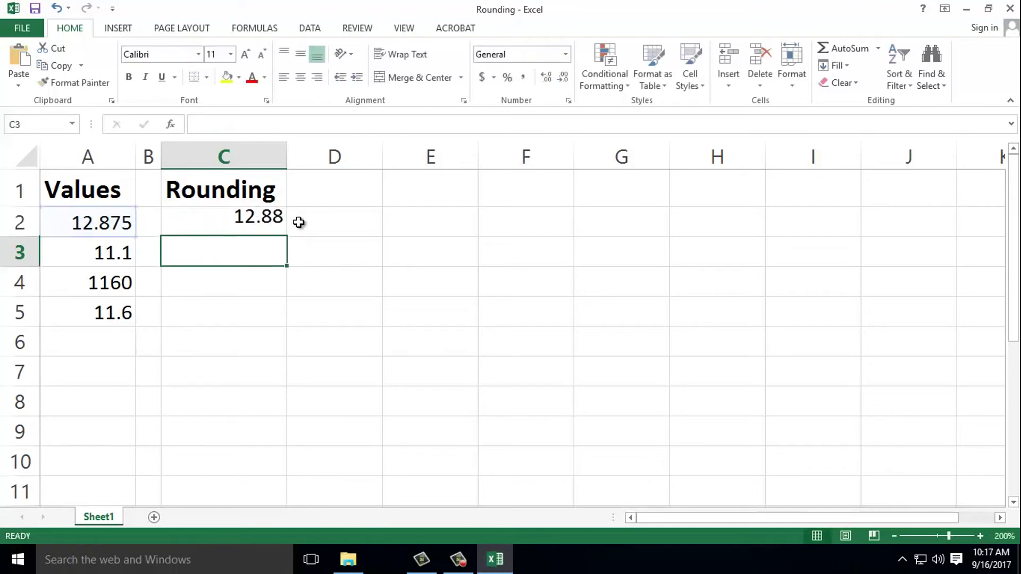
pyautogui.click(255, 223)
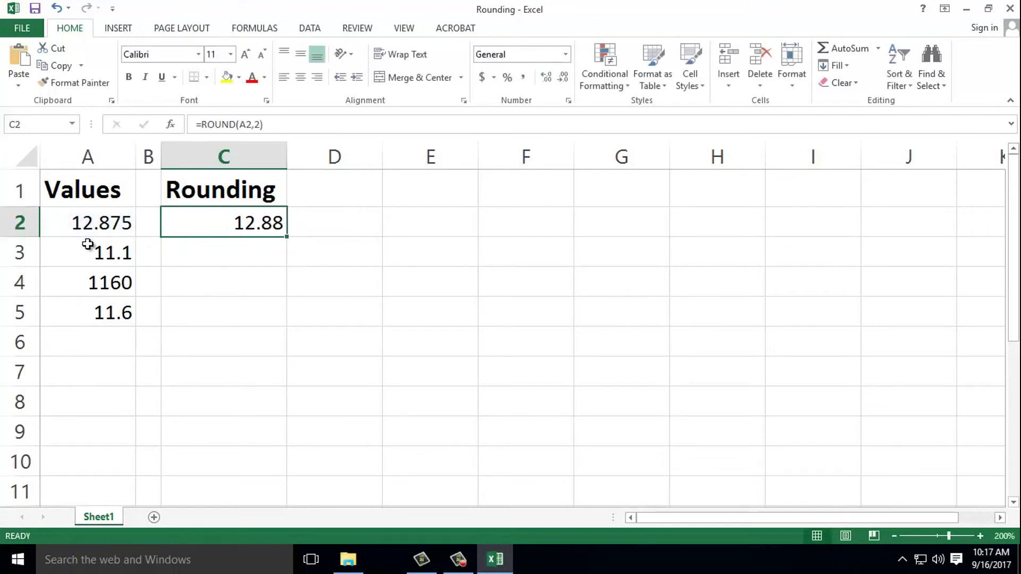
pyautogui.click(258, 251)
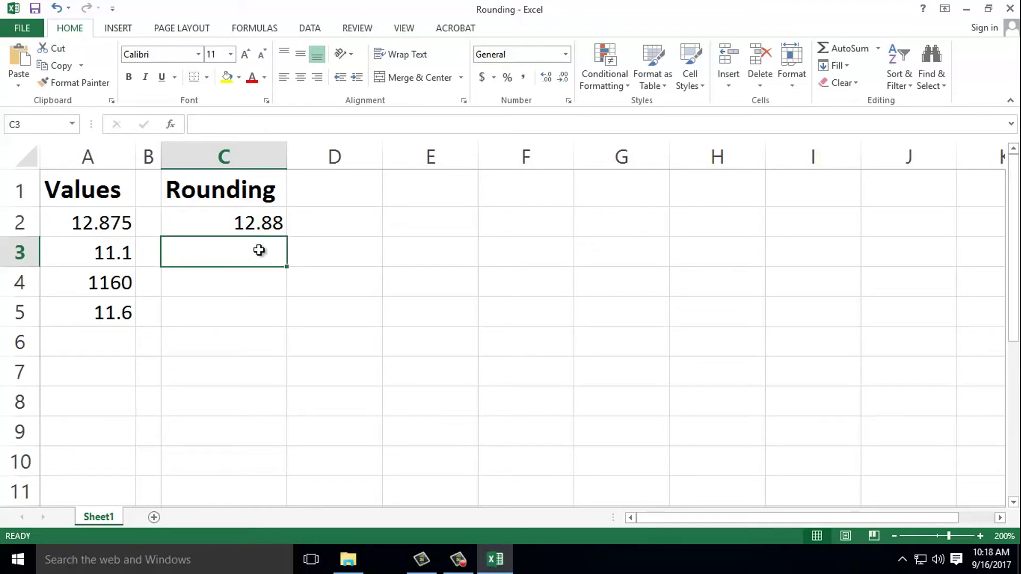
# Step: Enter =ROUNDUP(A3,0) in C3 so 11.1 rounds up to 12, and check it
pyautogui.write('=')
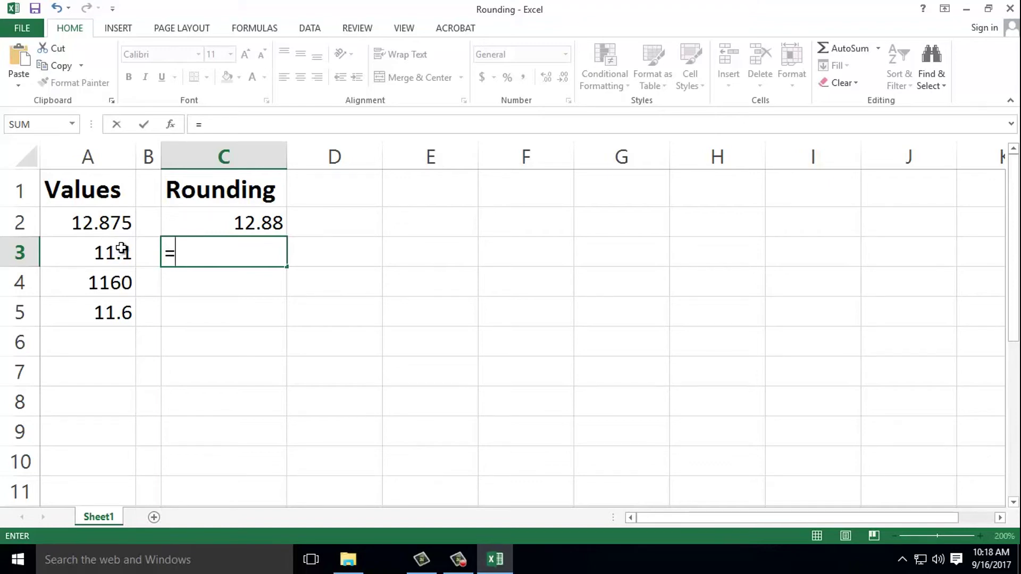
pyautogui.write('r')
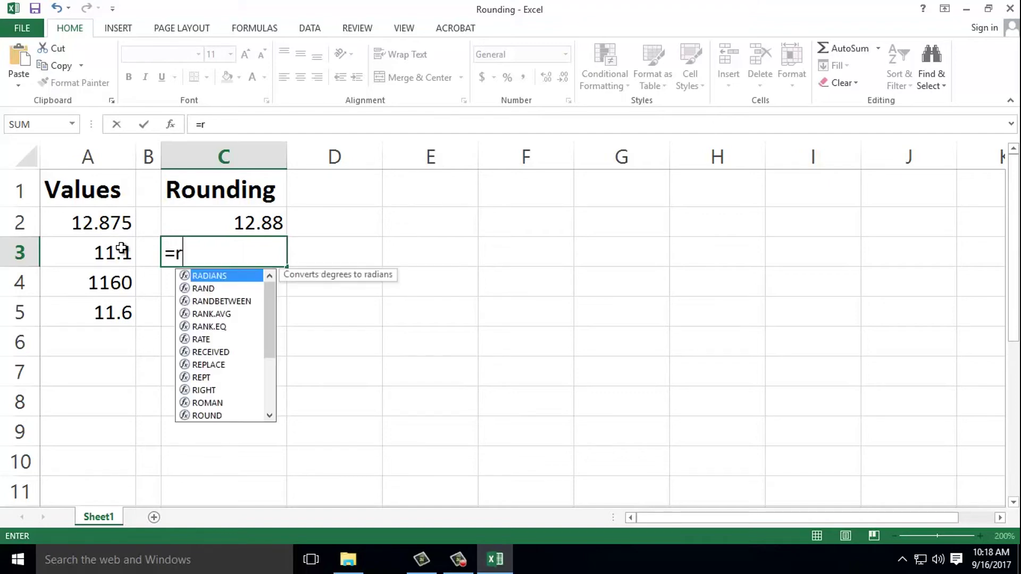
pyautogui.press('BackSpace')
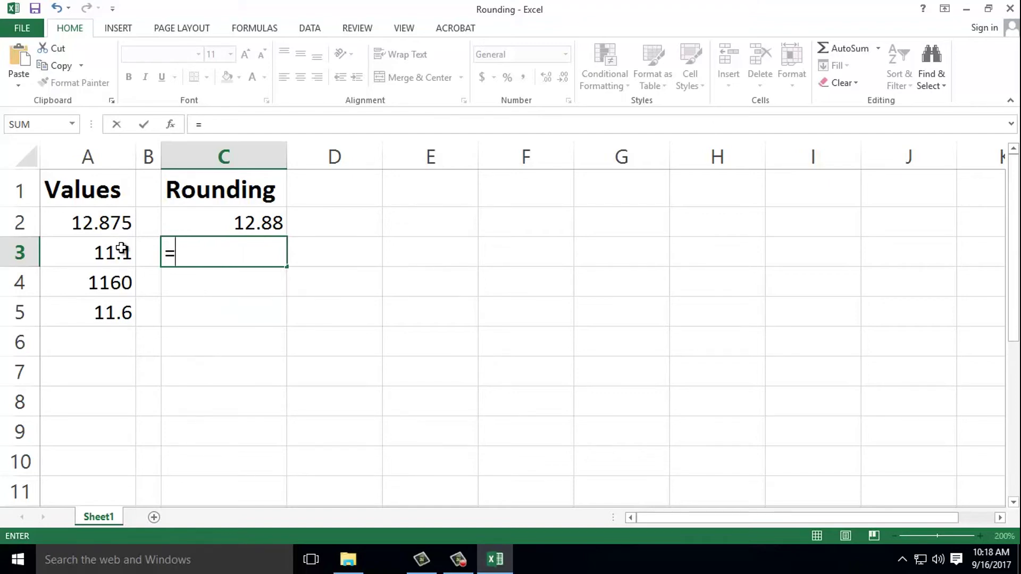
pyautogui.write('ROUND')
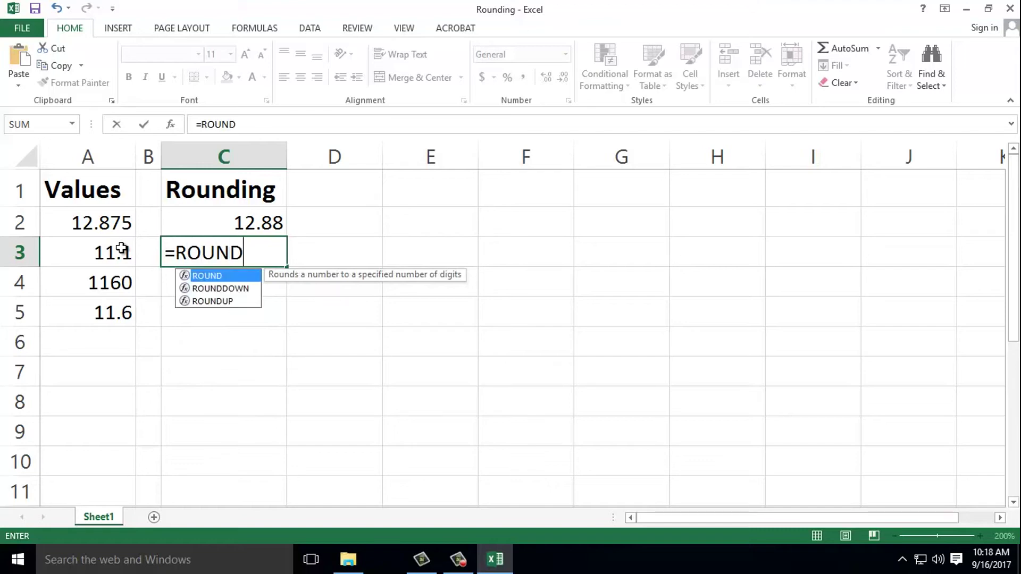
pyautogui.write('UP')
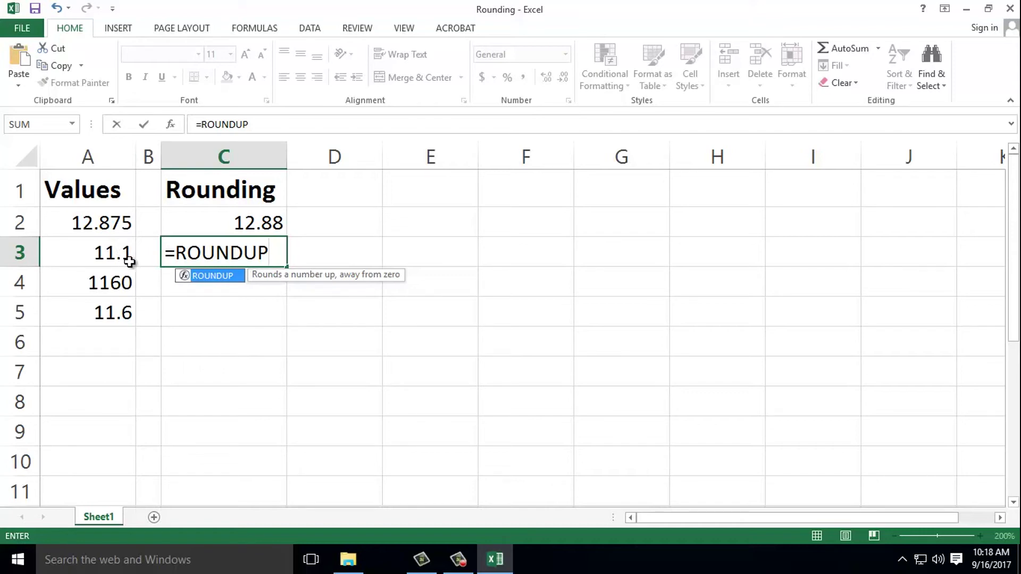
pyautogui.write('(')
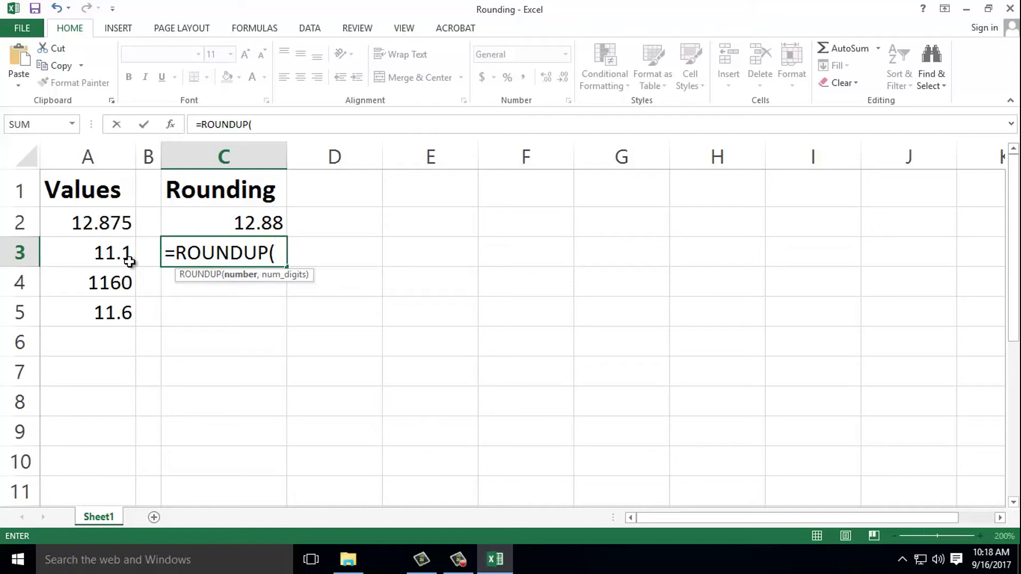
pyautogui.click(109, 256)
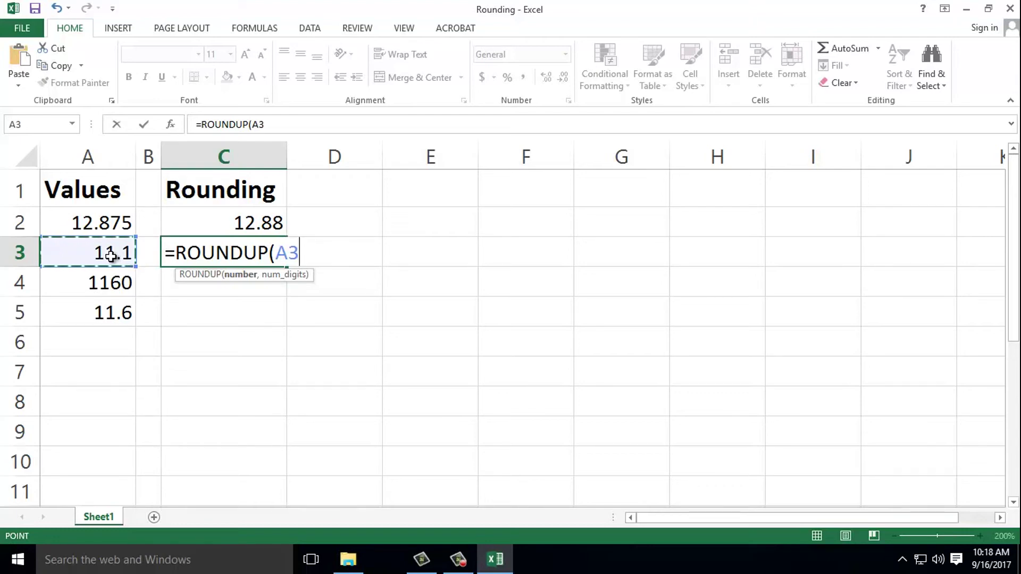
pyautogui.write(',0')
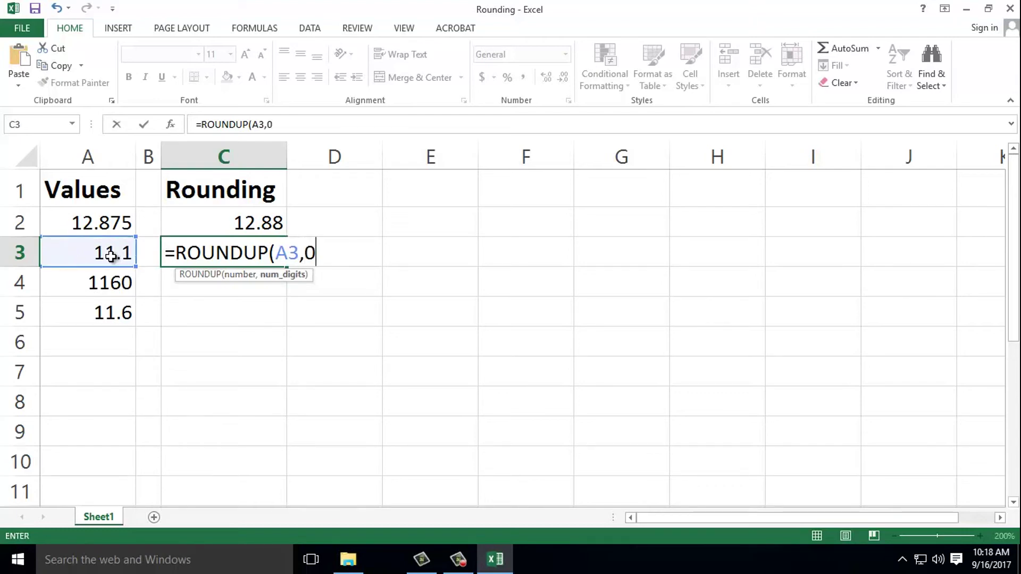
pyautogui.write(')')
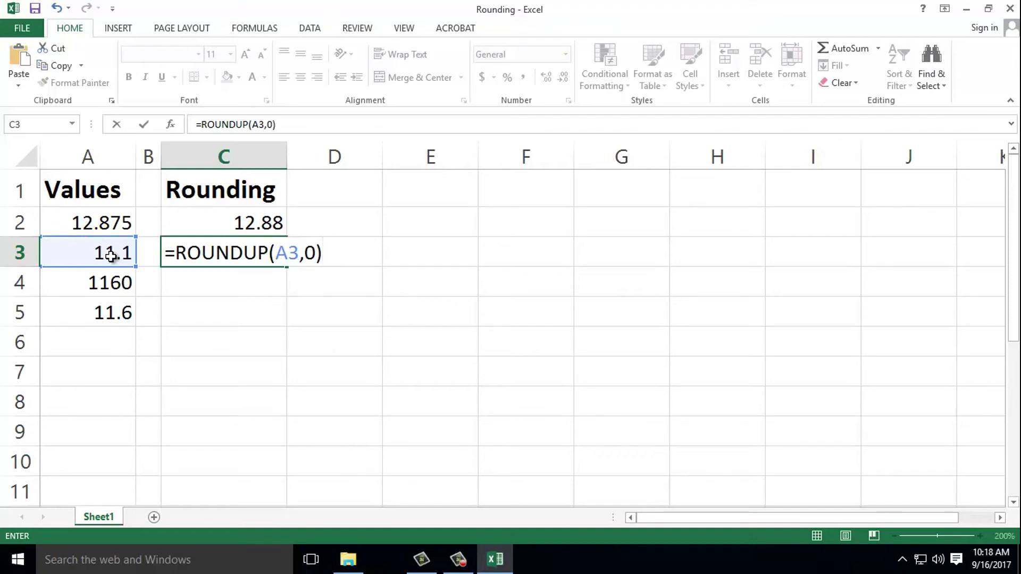
pyautogui.press('Return')
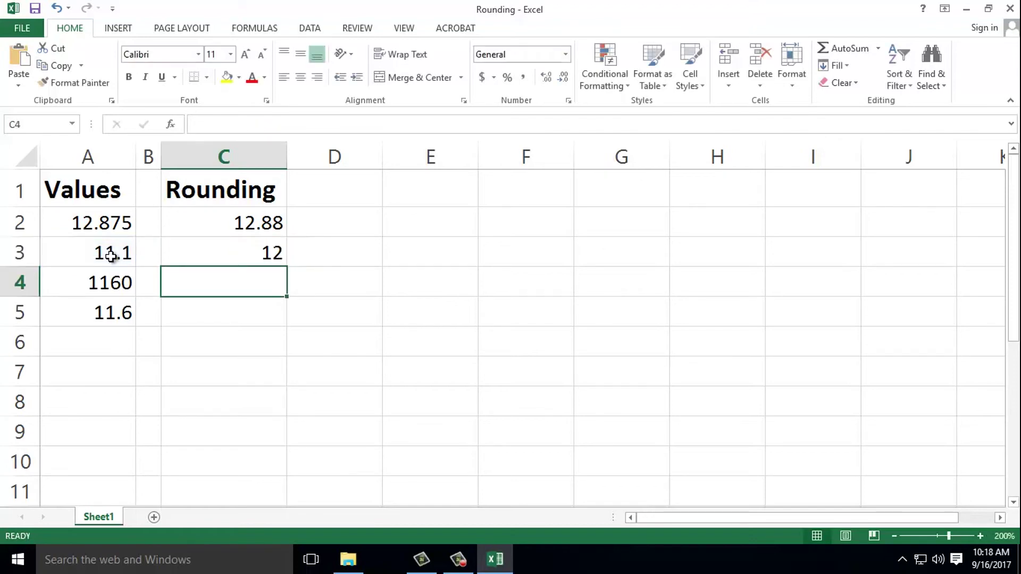
pyautogui.click(111, 256)
pyautogui.click(243, 263)
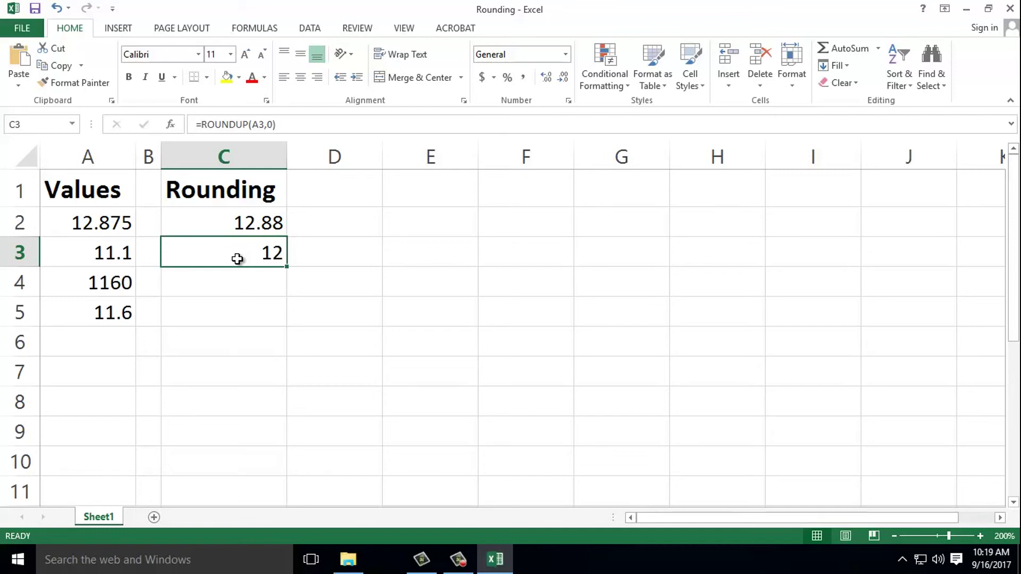
pyautogui.click(226, 275)
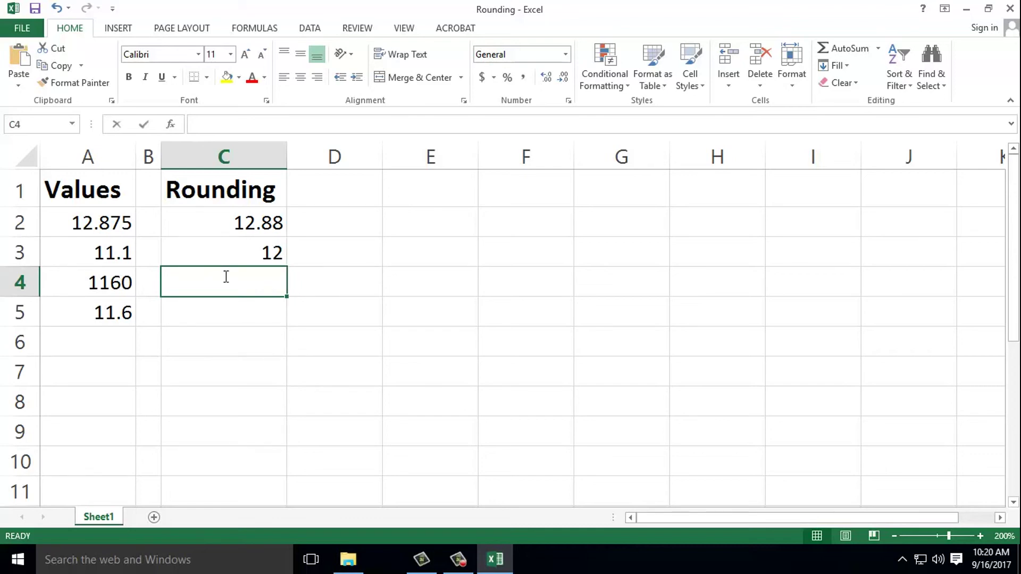
# Step: Enter =ROUNDDOWN(A4,-2) in C4 so 1160 becomes 1100, and check it
pyautogui.write('=')
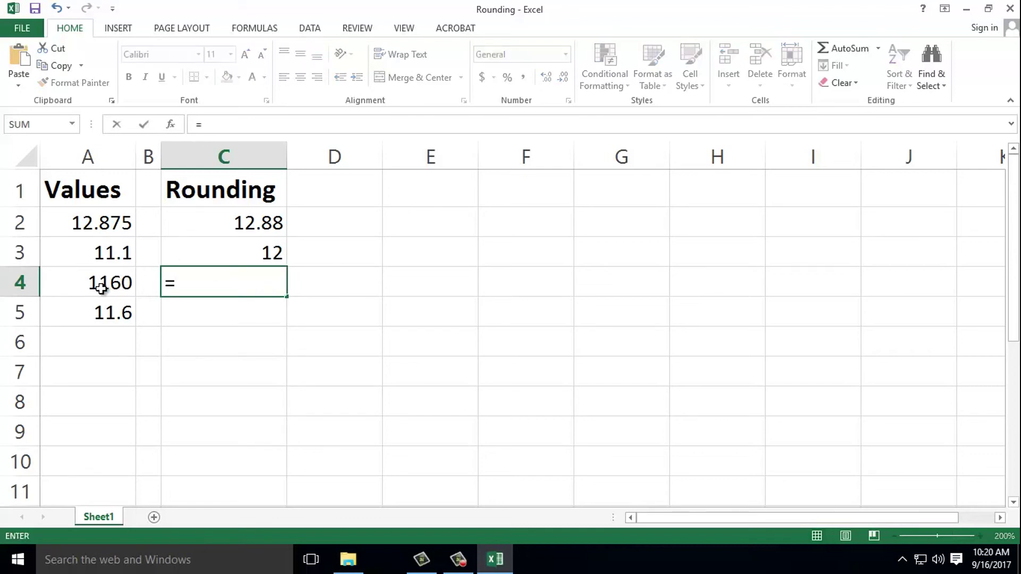
pyautogui.write('r')
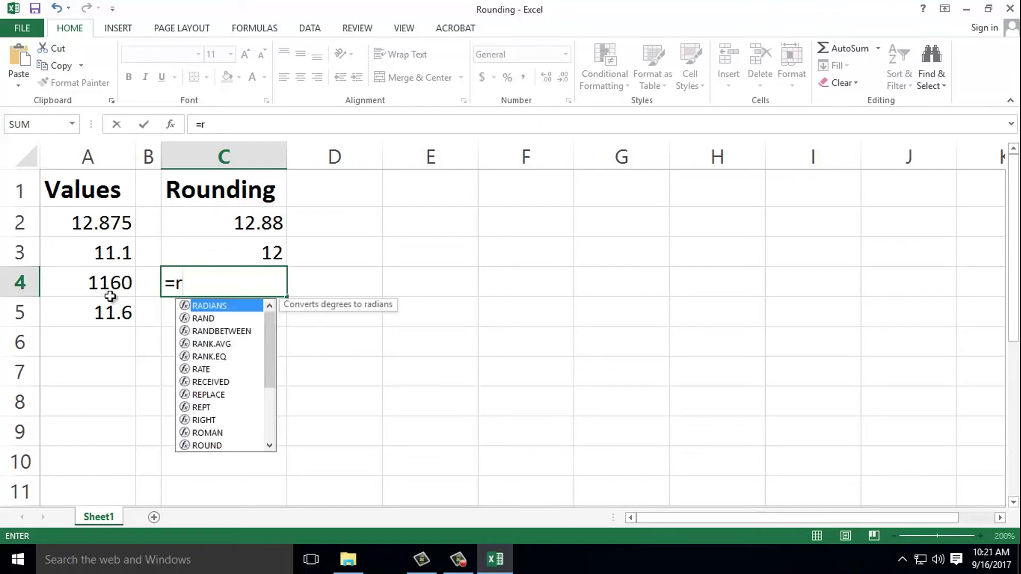
pyautogui.press('BackSpace')
pyautogui.write('ROUN')
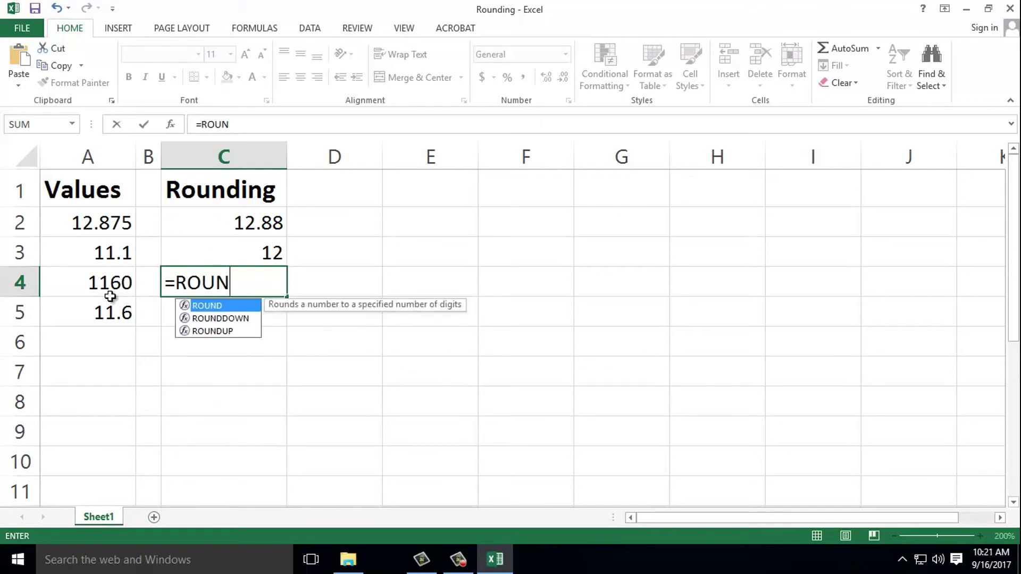
pyautogui.write('DDOWN')
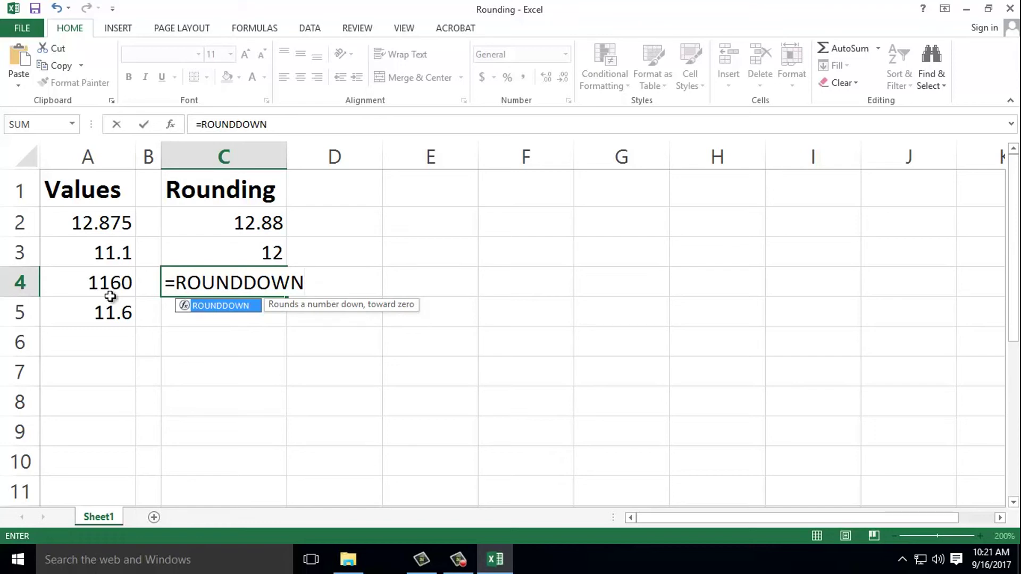
pyautogui.write('(')
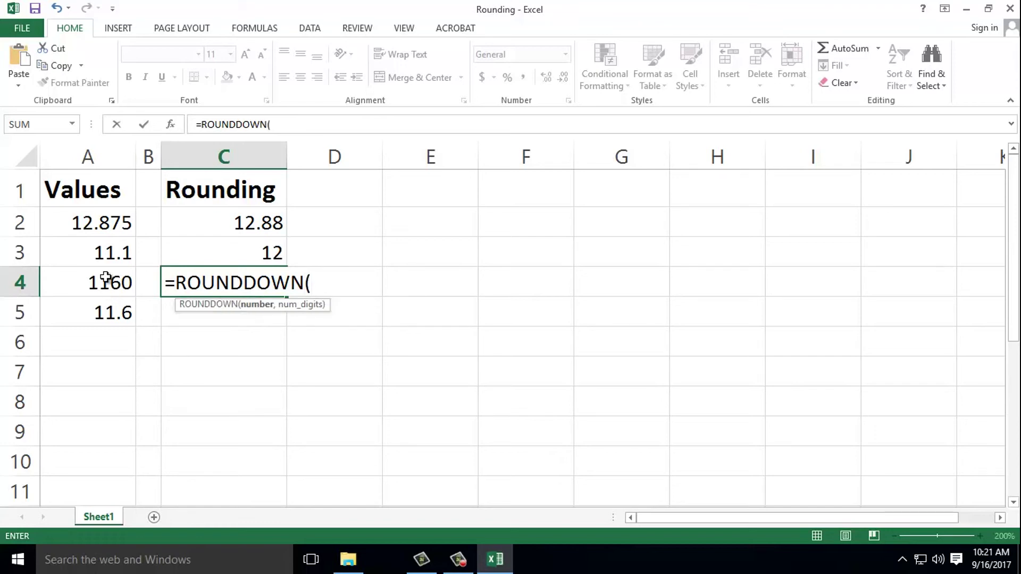
pyautogui.click(108, 285)
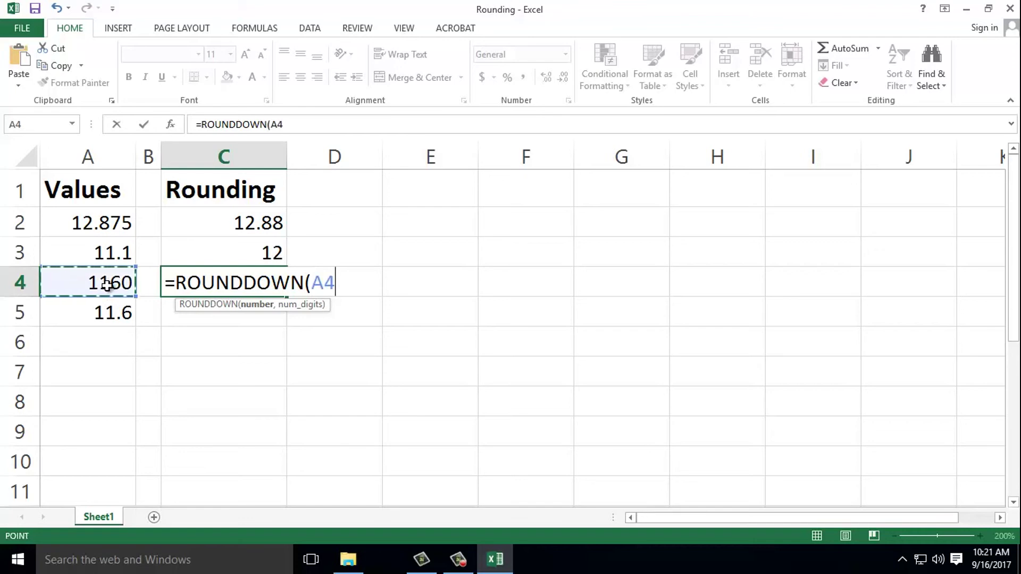
pyautogui.write(',')
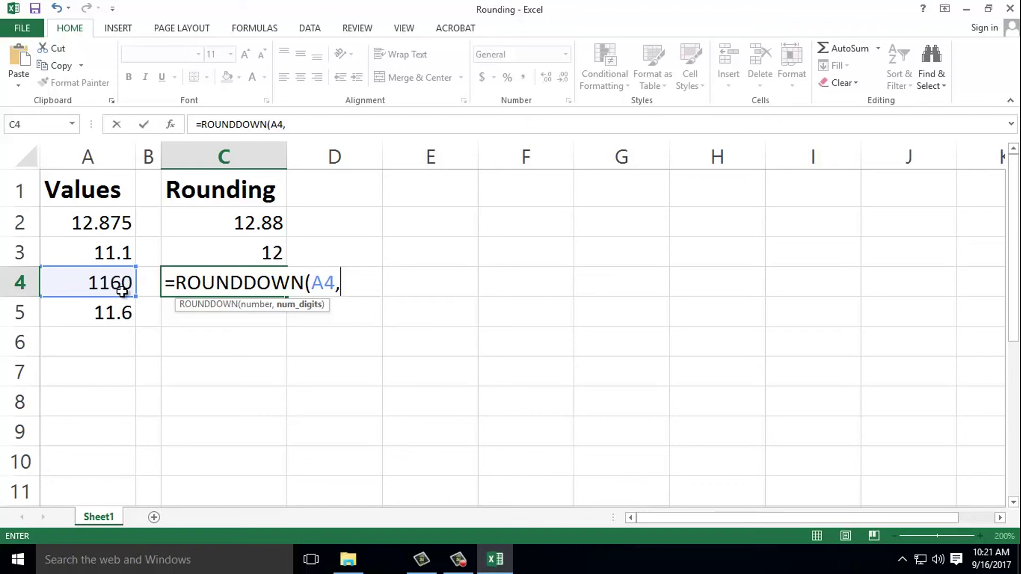
pyautogui.write('-2')
pyautogui.write(')')
pyautogui.press('Return')
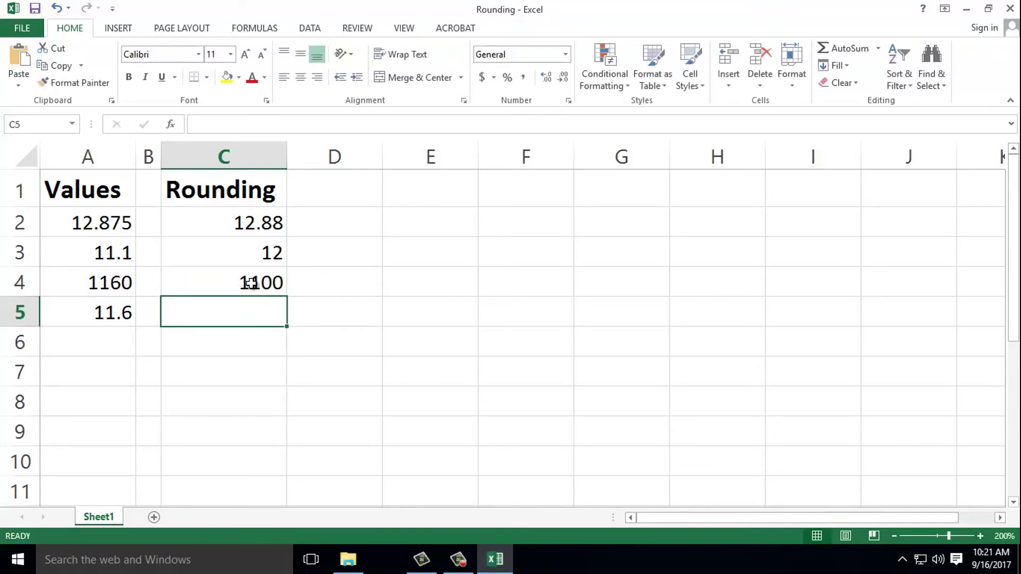
pyautogui.click(252, 283)
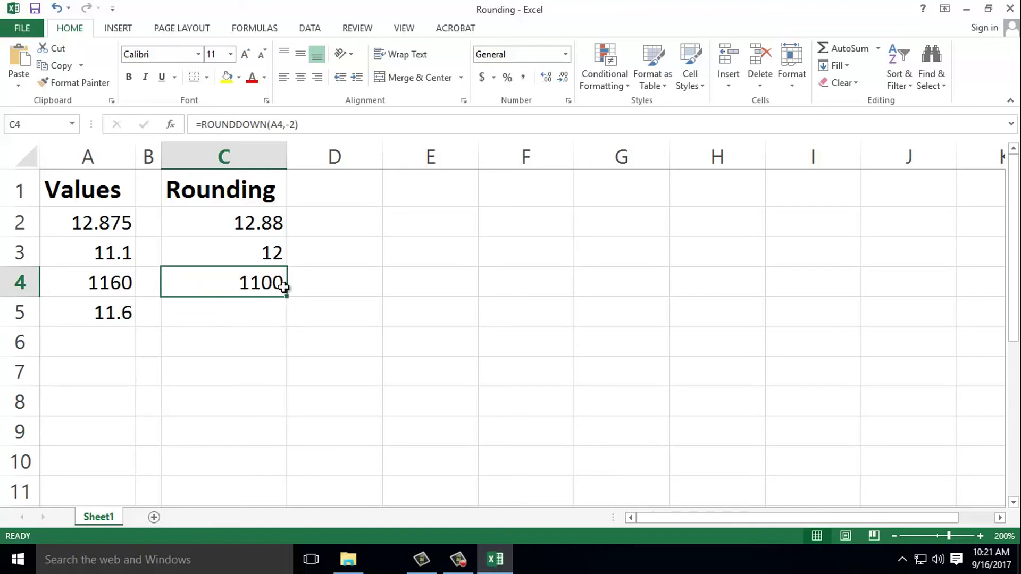
pyautogui.click(235, 315)
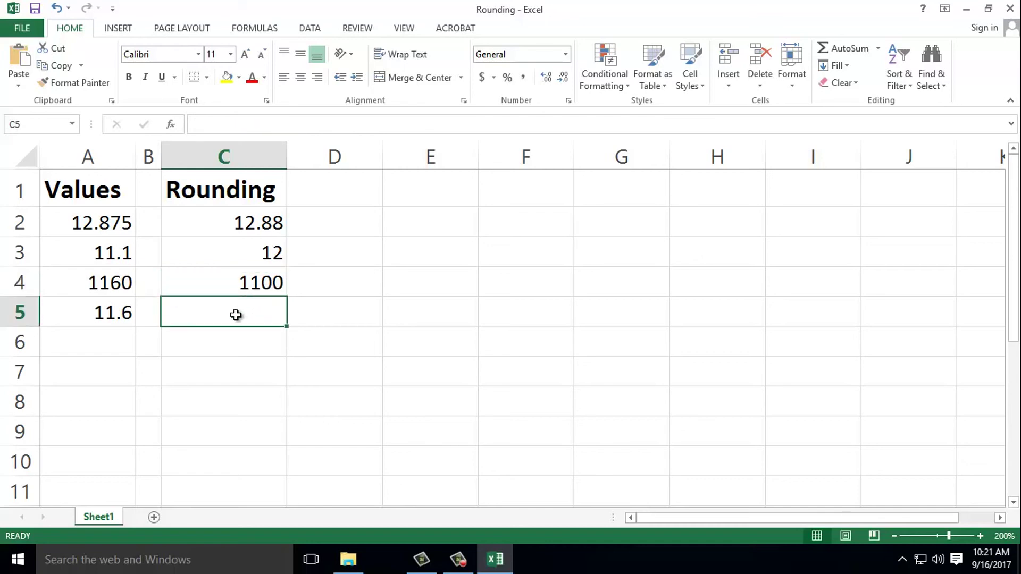
# Step: Enter =MROUND(A5,0.5) in C5 so 11.6 returns 11.5, and check it
pyautogui.write('=')
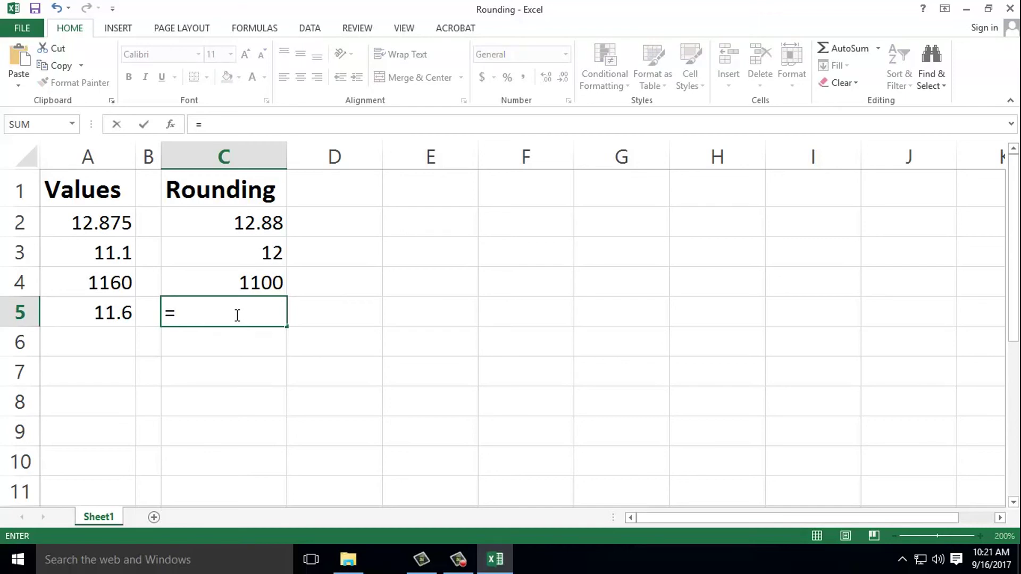
pyautogui.write('MROUND(')
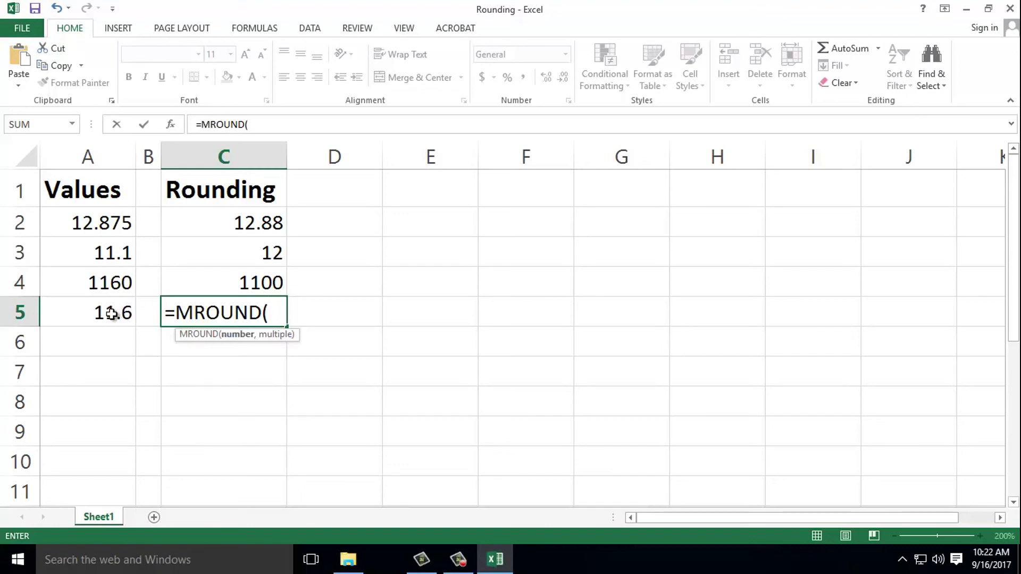
pyautogui.click(111, 315)
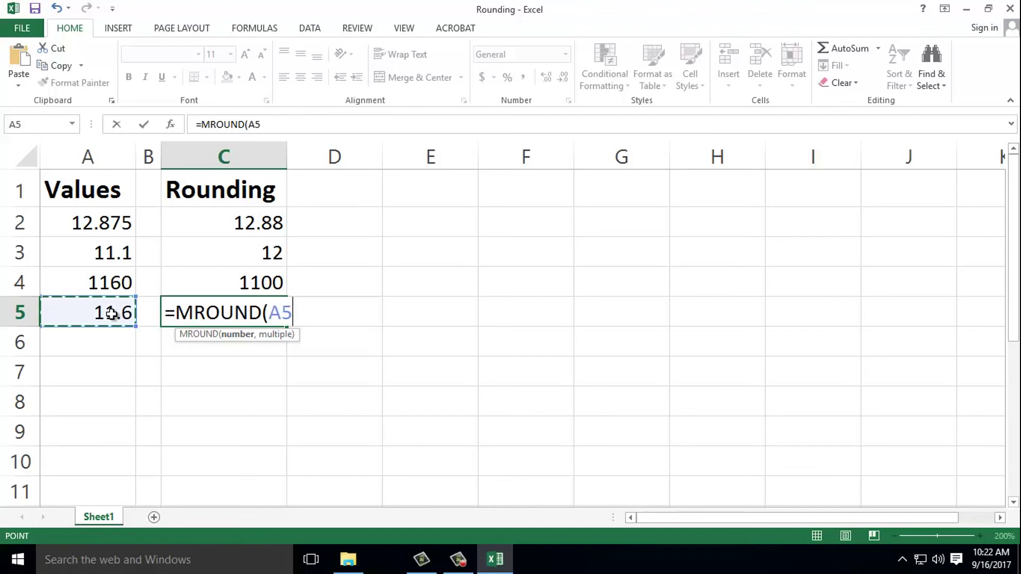
pyautogui.write(',0.58')
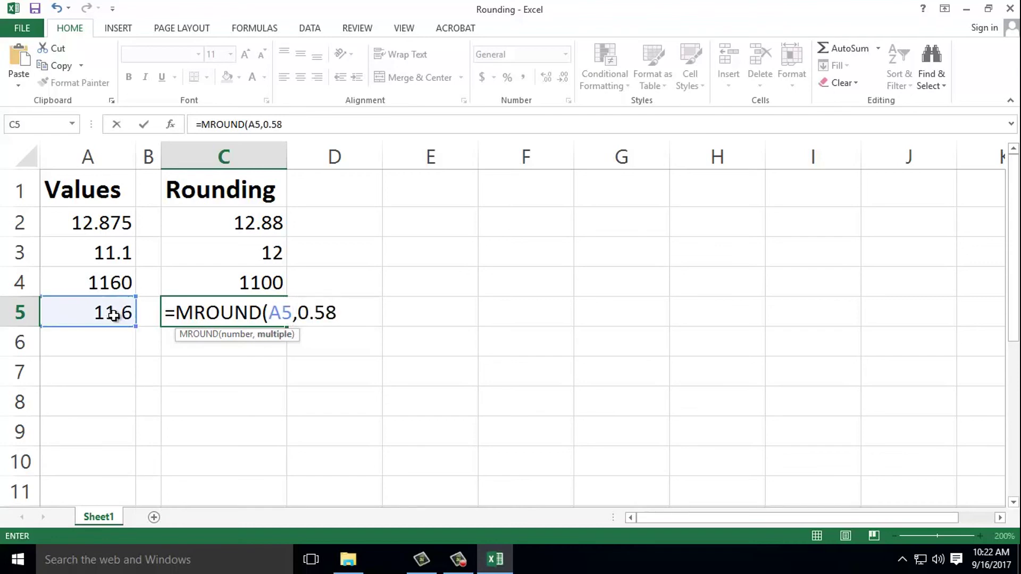
pyautogui.press('BackSpace')
pyautogui.write(')')
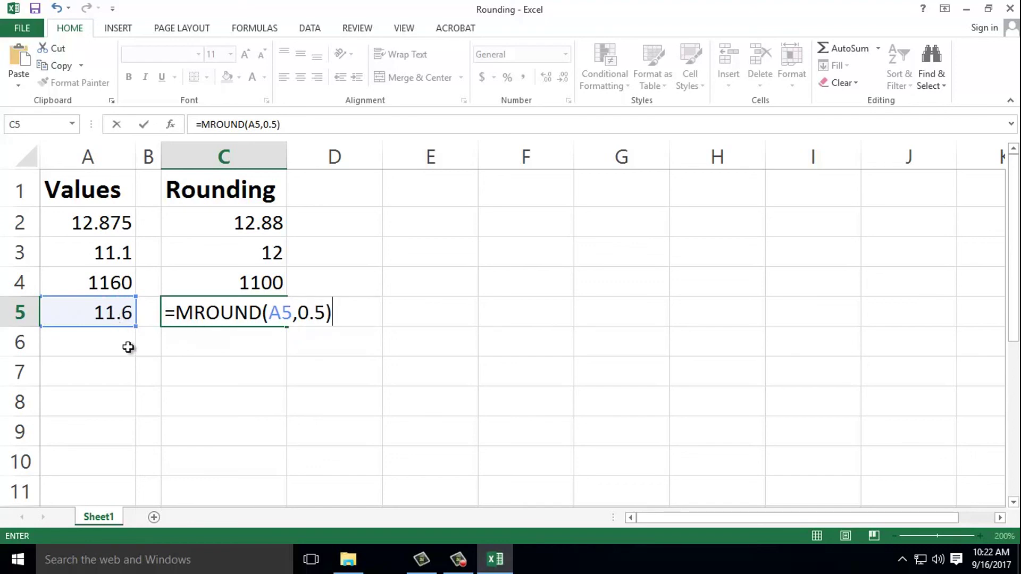
pyautogui.press('Return')
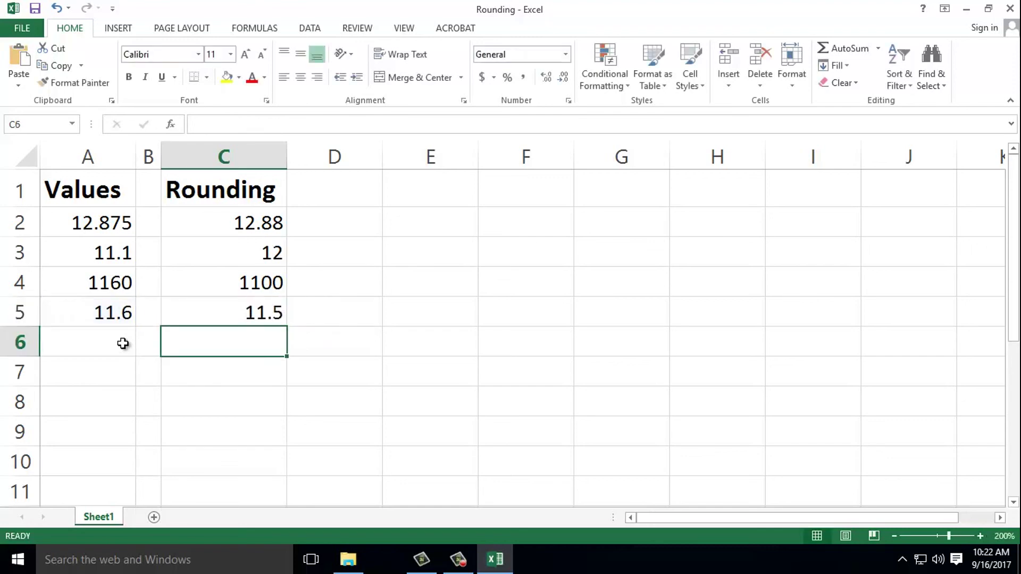
pyautogui.click(228, 308)
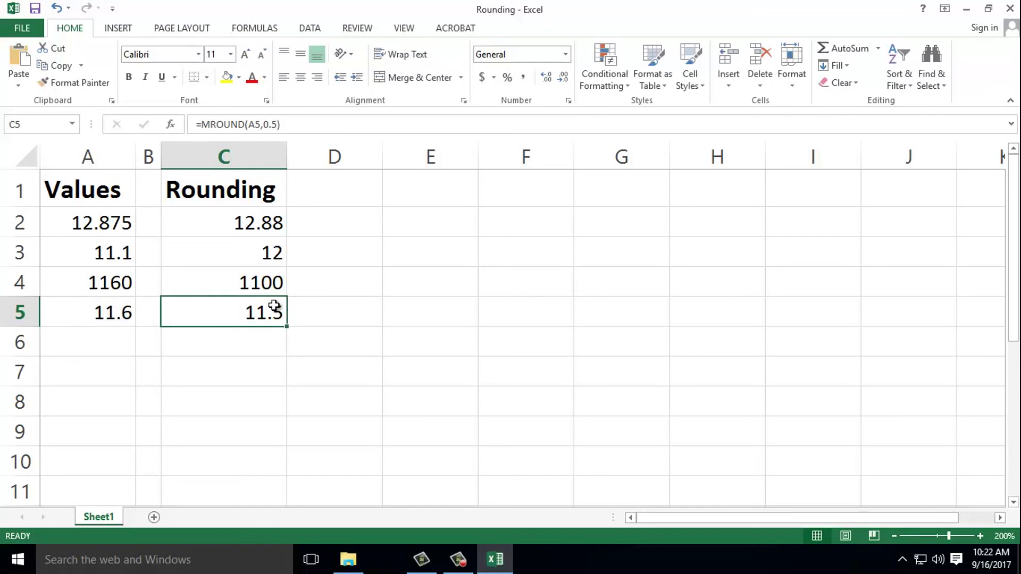
# Step: Edit C5 to =MROUND(A5,6) so 11.6 shows 12, comparing it with A5
pyautogui.doubleClick(217, 313)
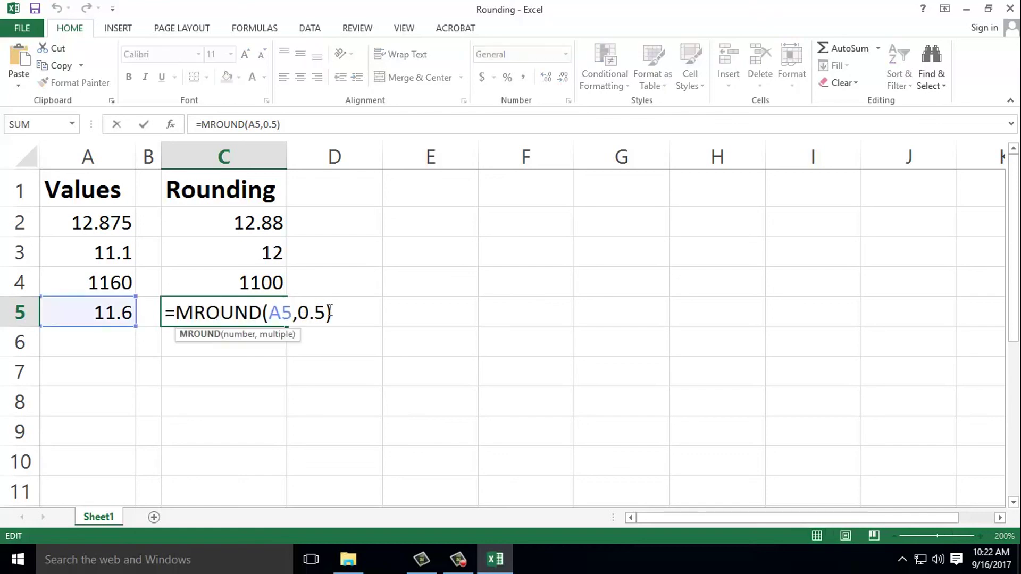
pyautogui.press('BackSpace')
pyautogui.press('BackSpace')
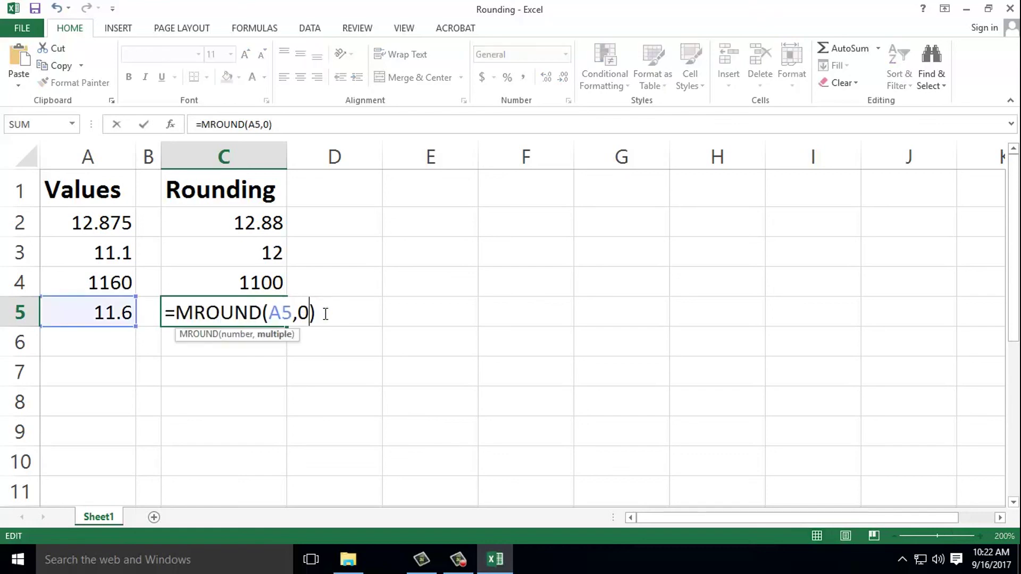
pyautogui.press('BackSpace')
pyautogui.write('6')
pyautogui.press('Return')
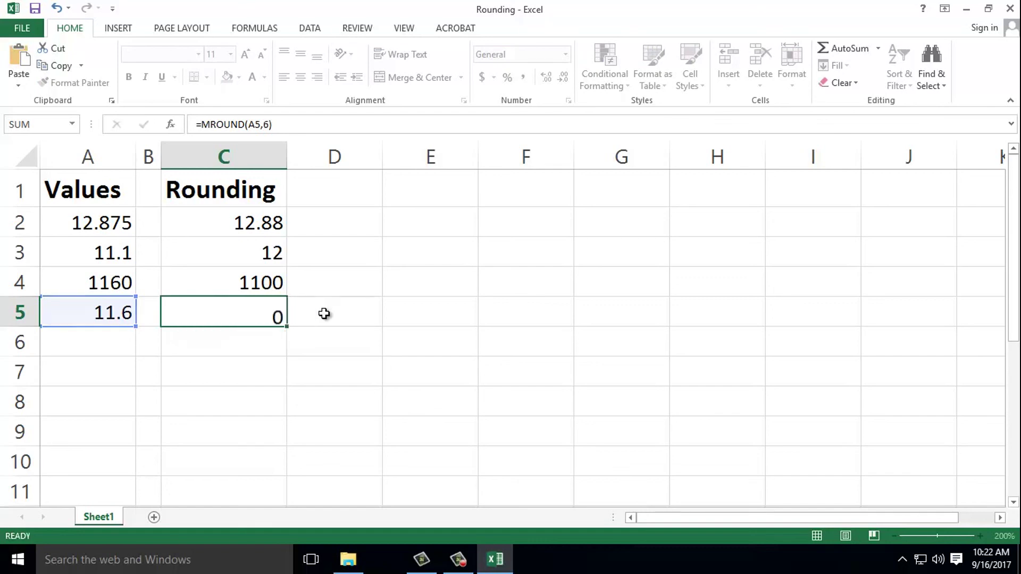
pyautogui.click(122, 314)
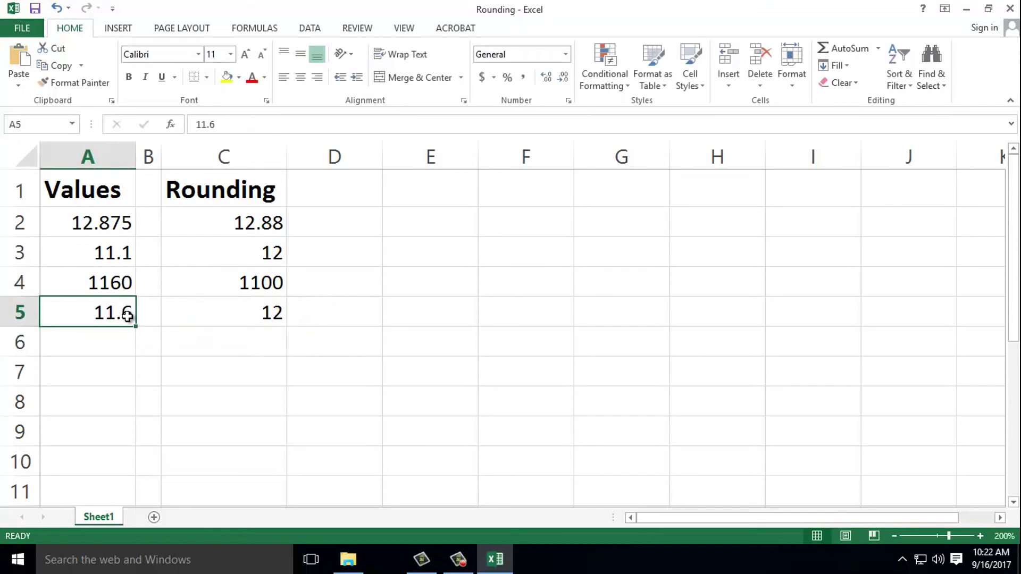
pyautogui.click(266, 315)
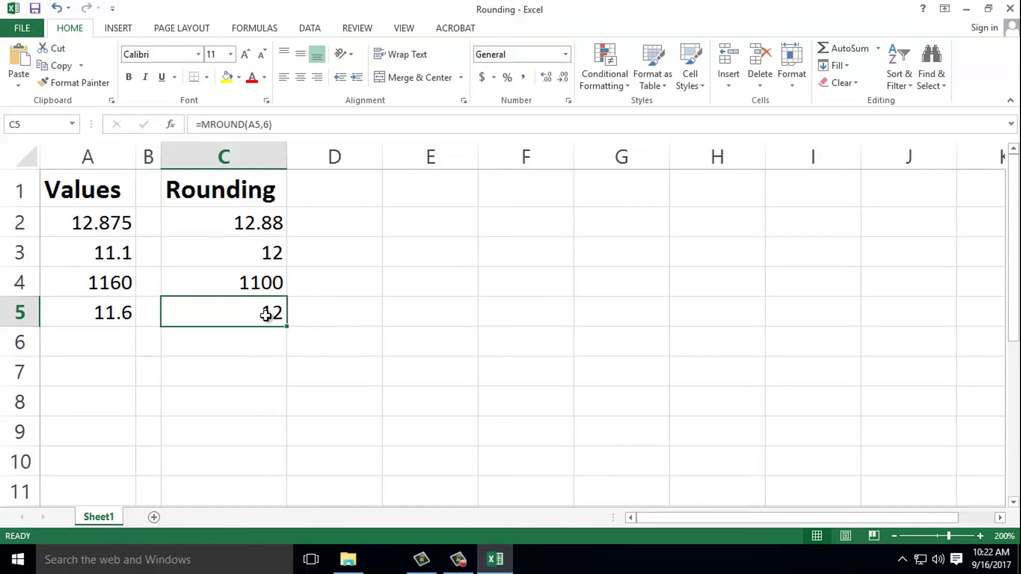
pyautogui.click(112, 316)
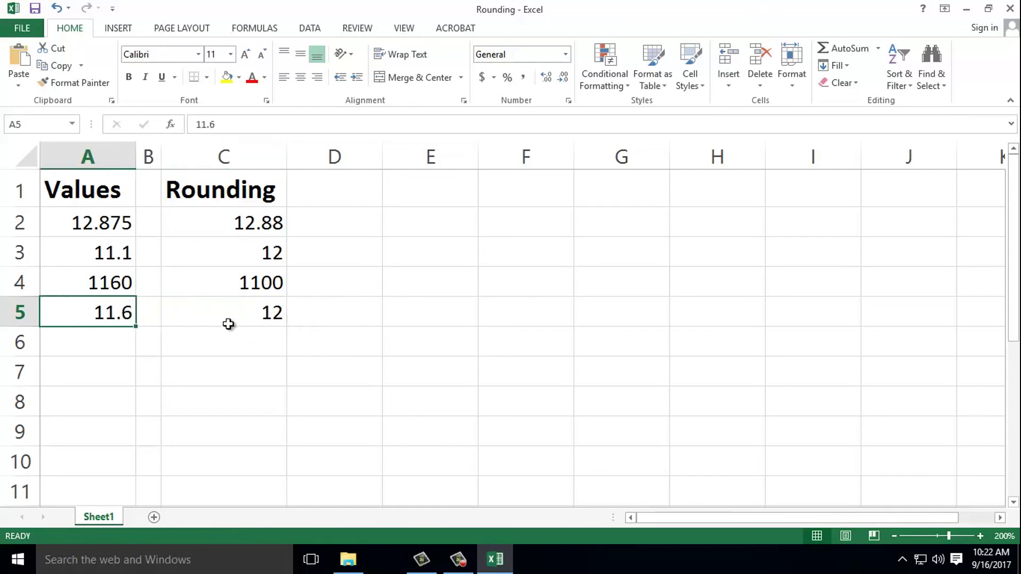
pyautogui.click(229, 324)
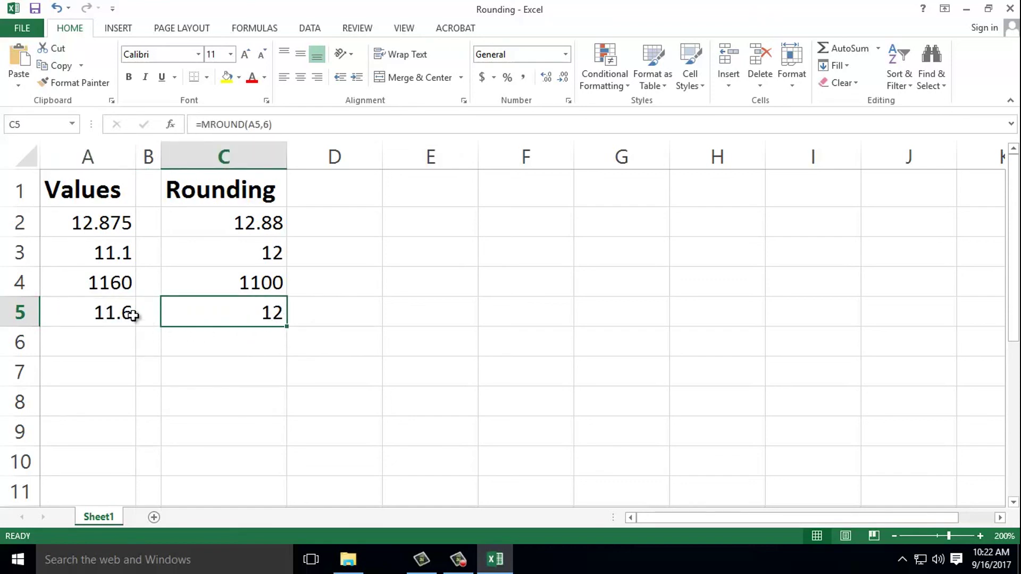